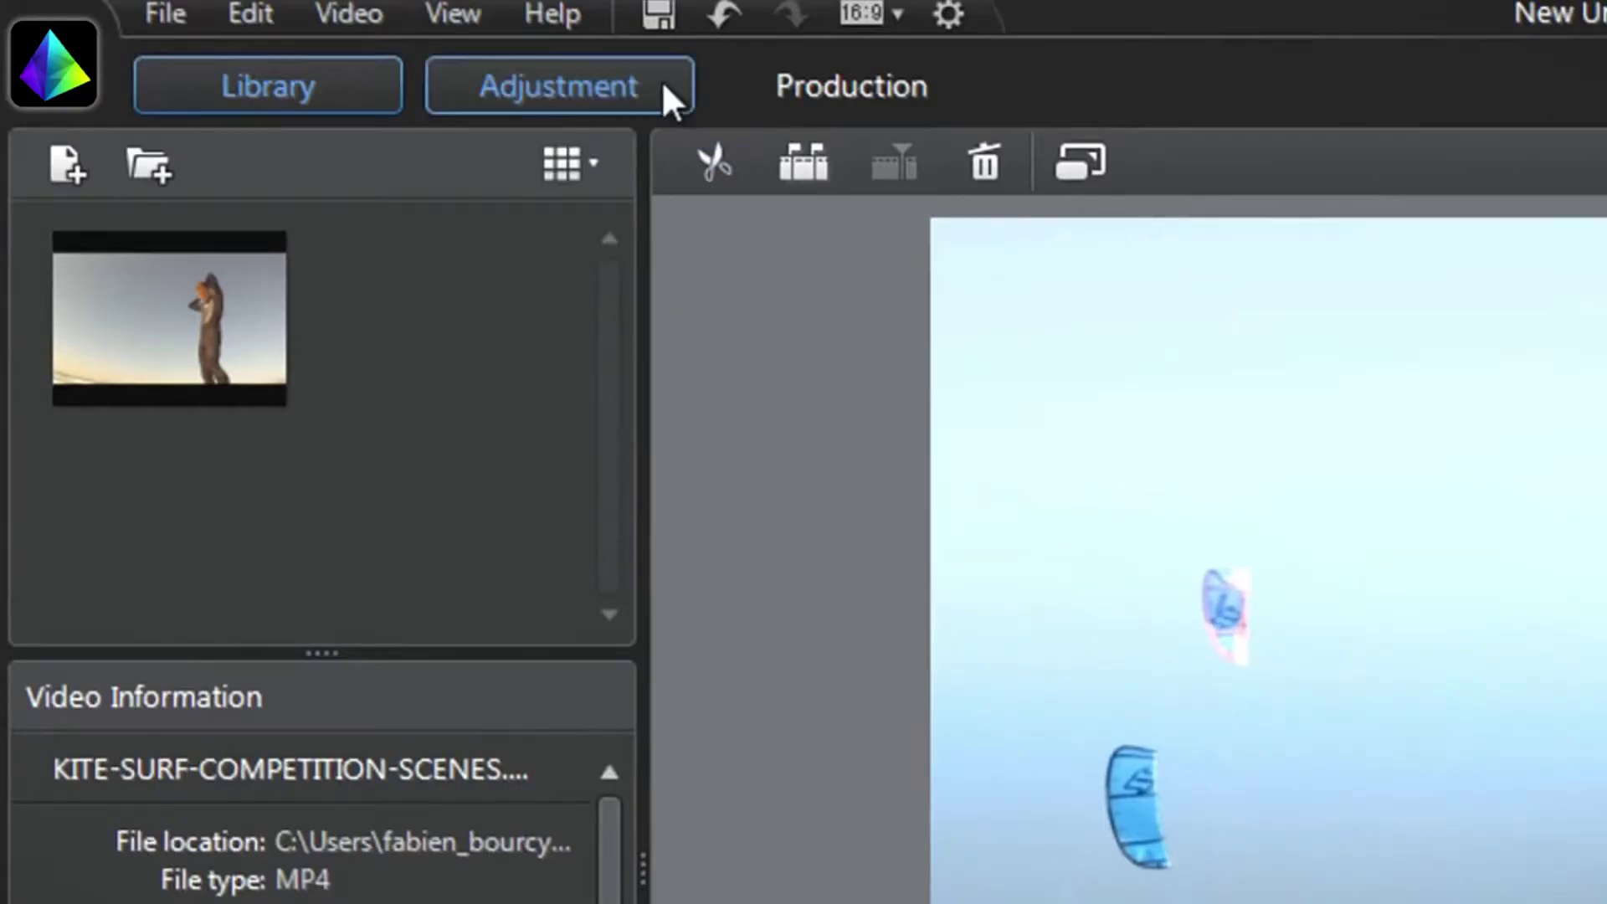
- Activate the Gradient mask tool under Regional Adjustment Tools and show the Mask options
{"action": "left_click", "coordinate": [374, 56]}
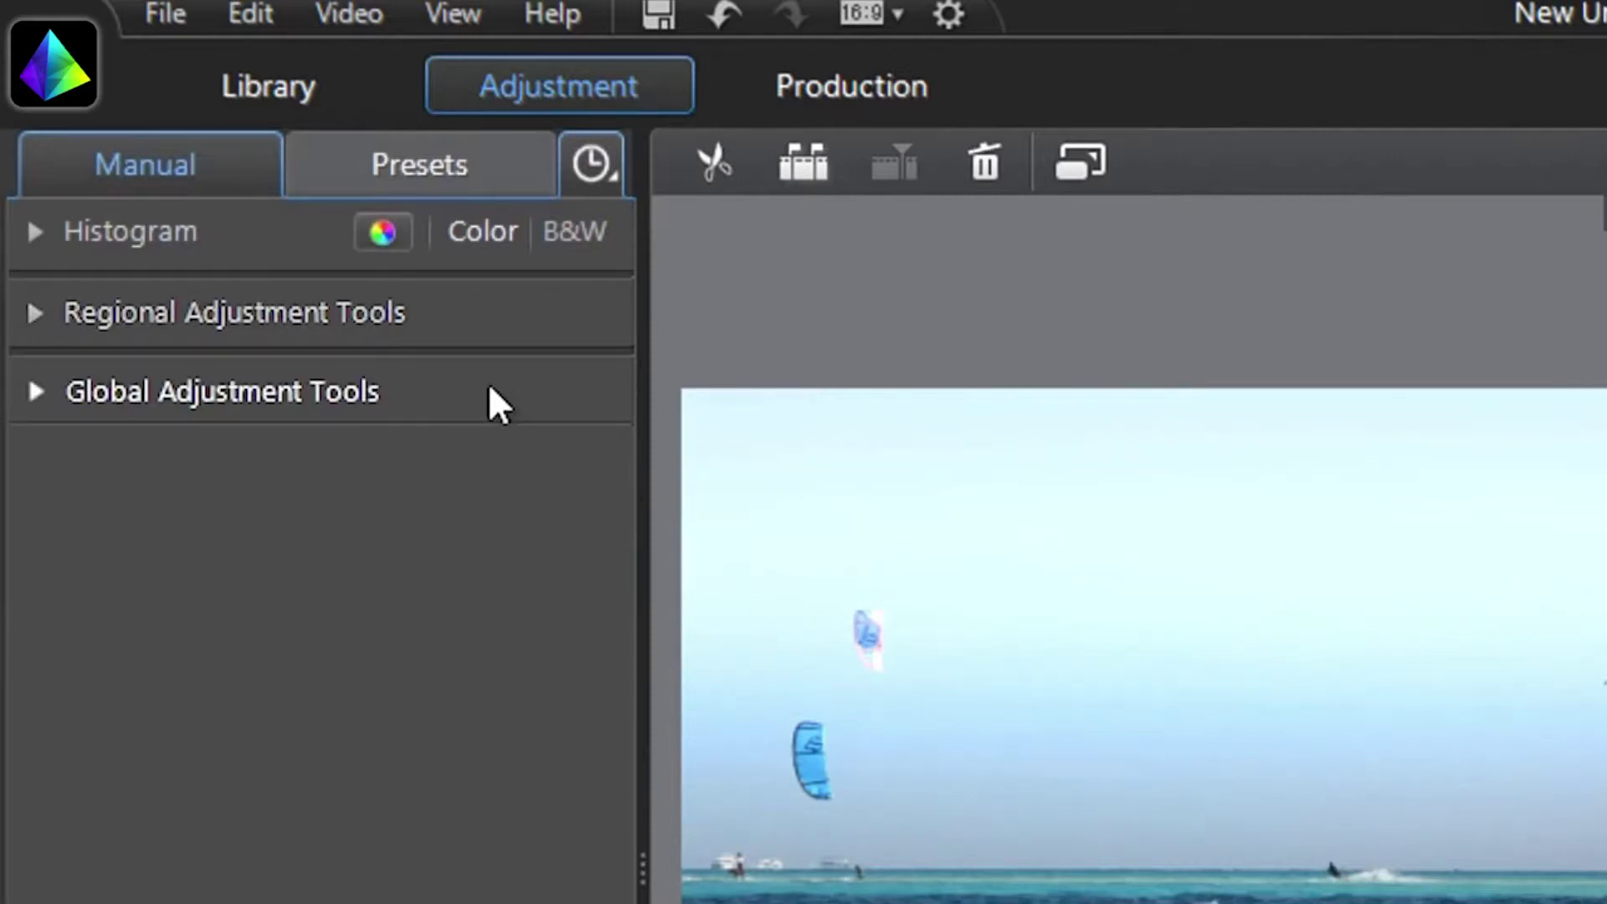
{"action": "left_click", "coordinate": [493, 317]}
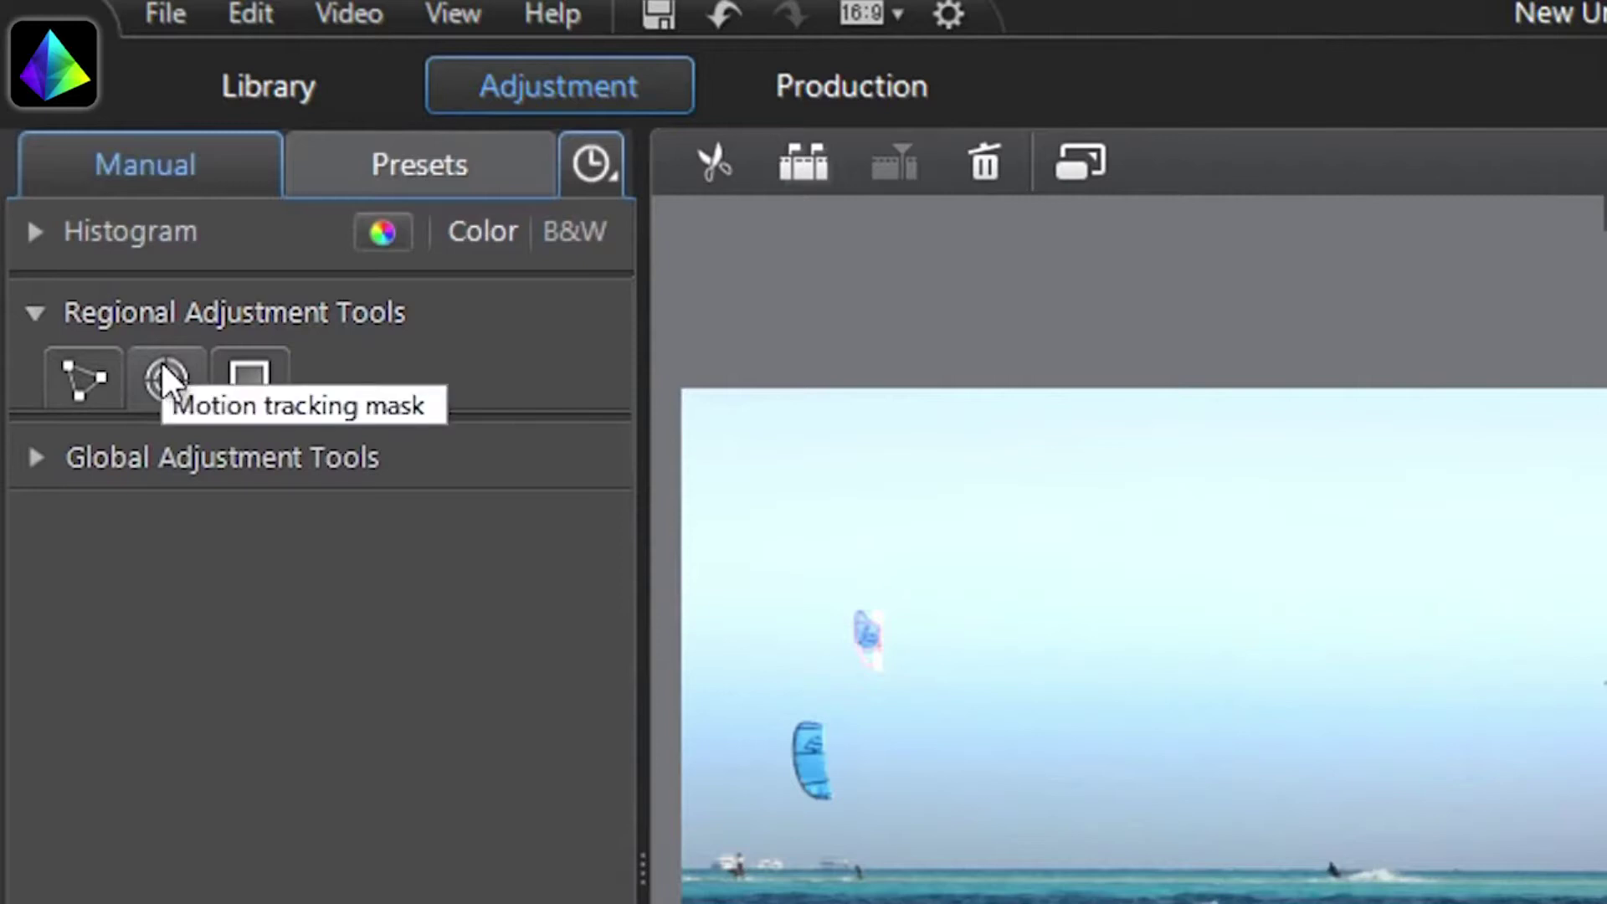
{"action": "left_click", "coordinate": [239, 369]}
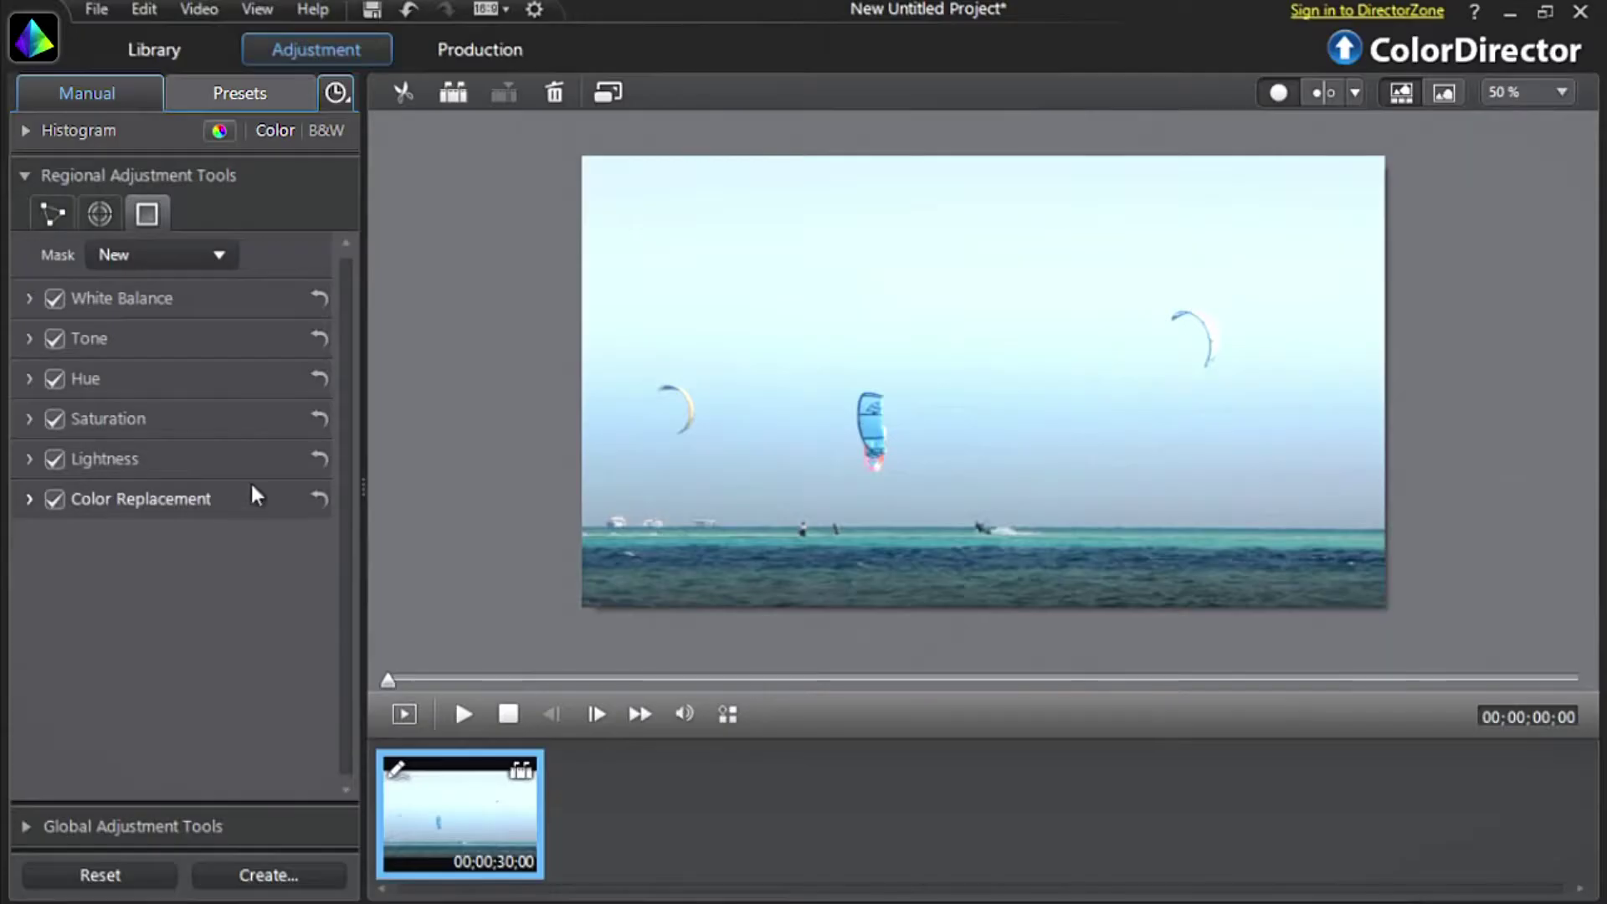
{"action": "left_click", "coordinate": [193, 260]}
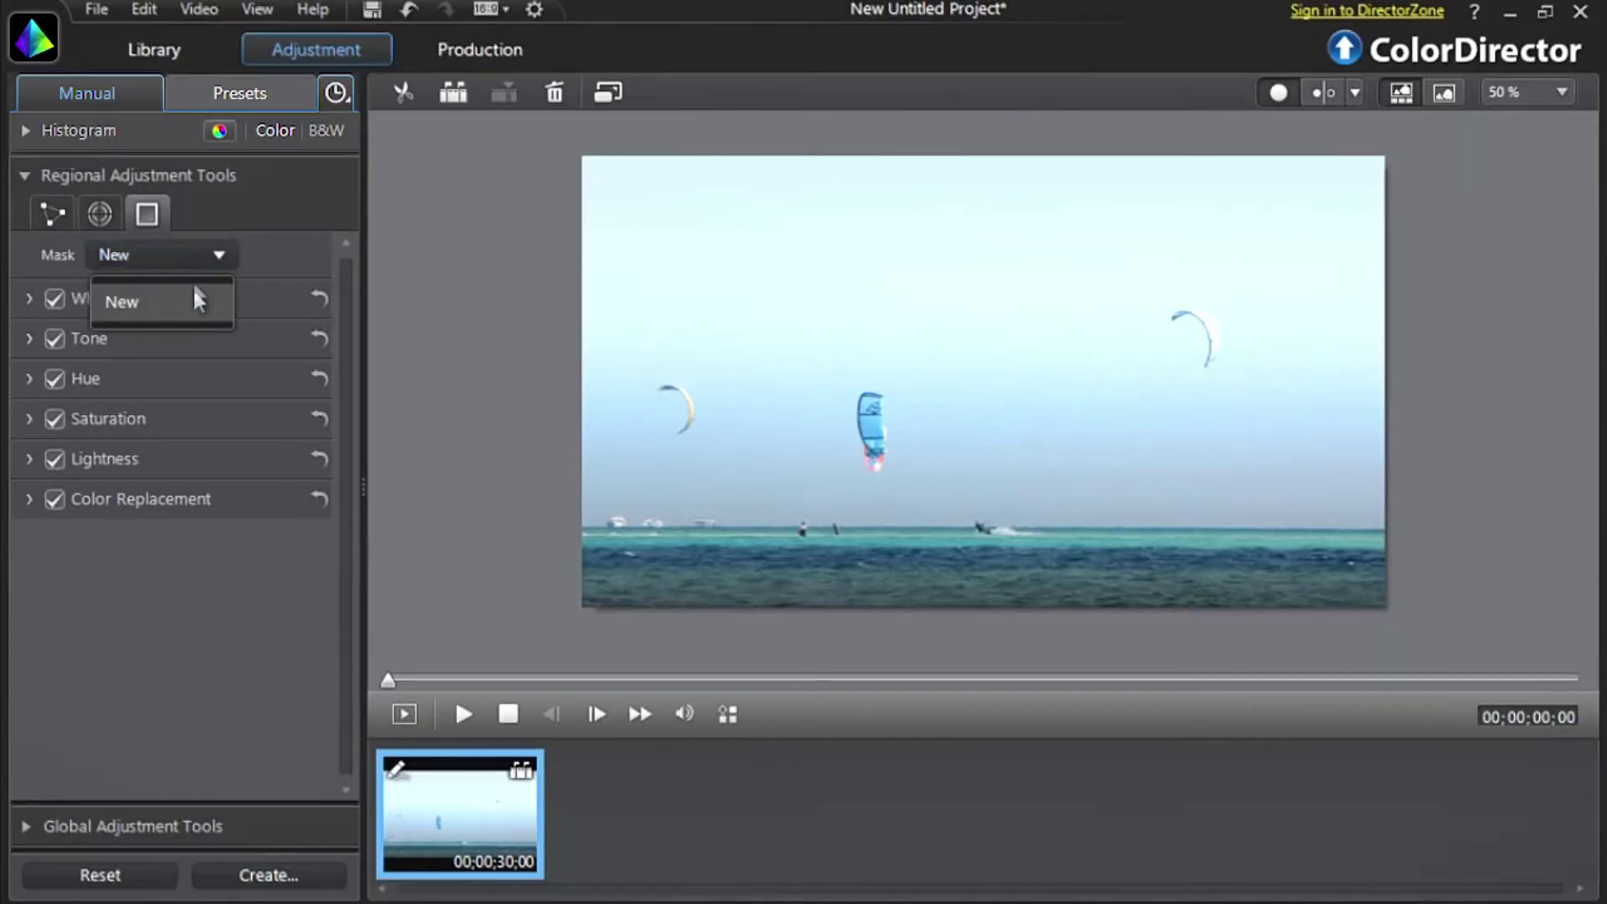
- Add a new gradient mask from the top of the sky downward and tighten its fade band
{"action": "left_click", "coordinate": [191, 292]}
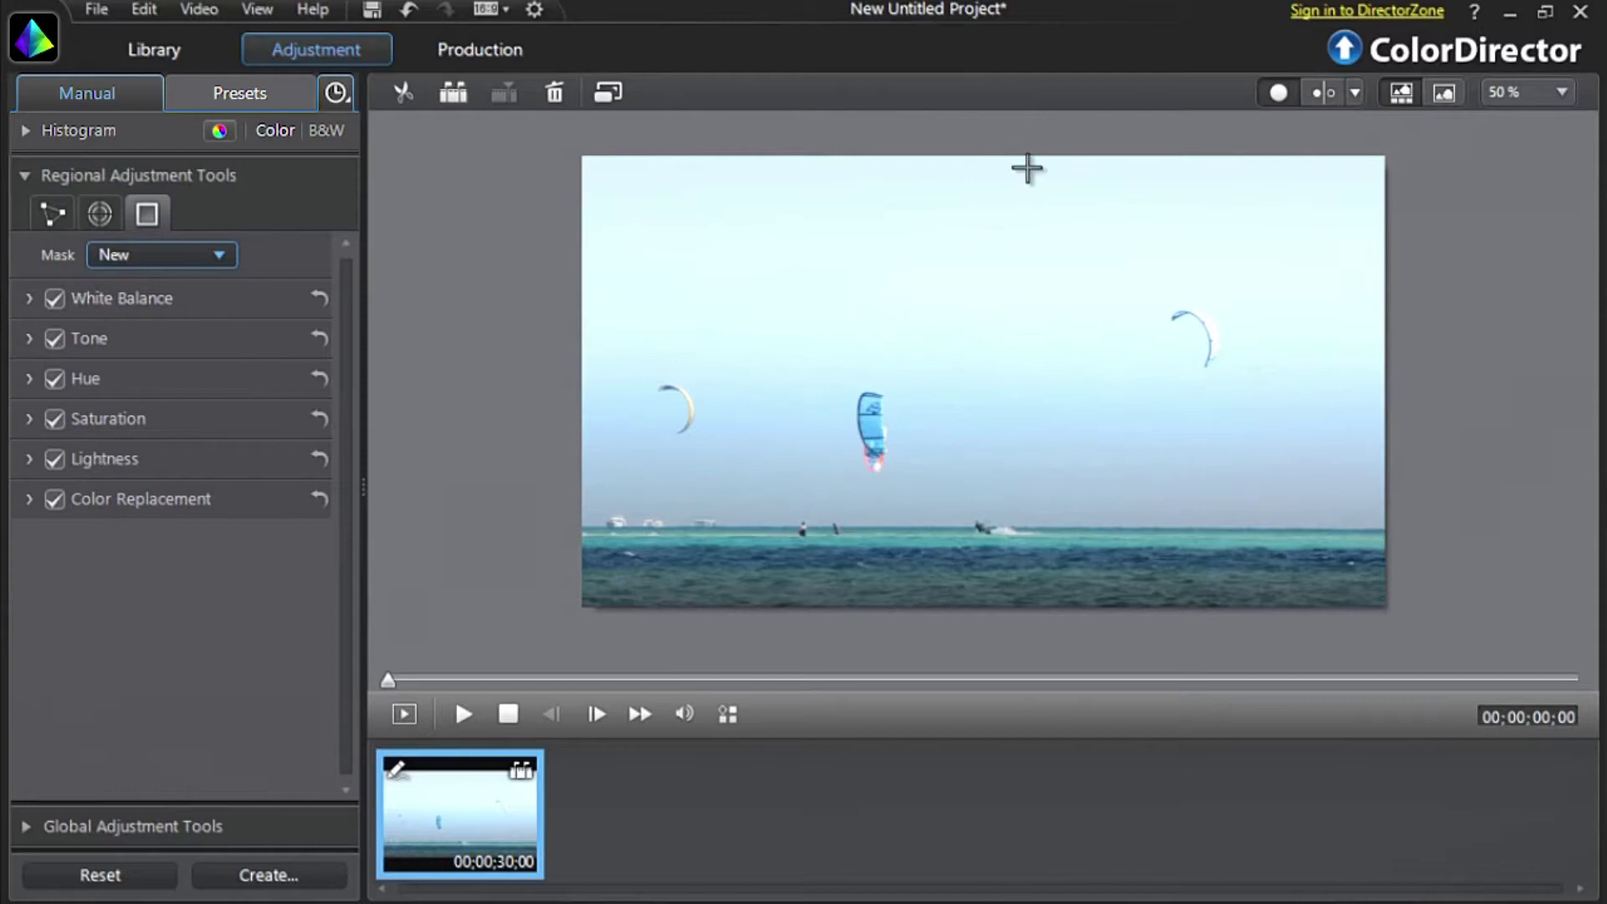
{"action": "left_click_drag", "start_coordinate": [1017, 149], "coordinate": [1026, 661]}
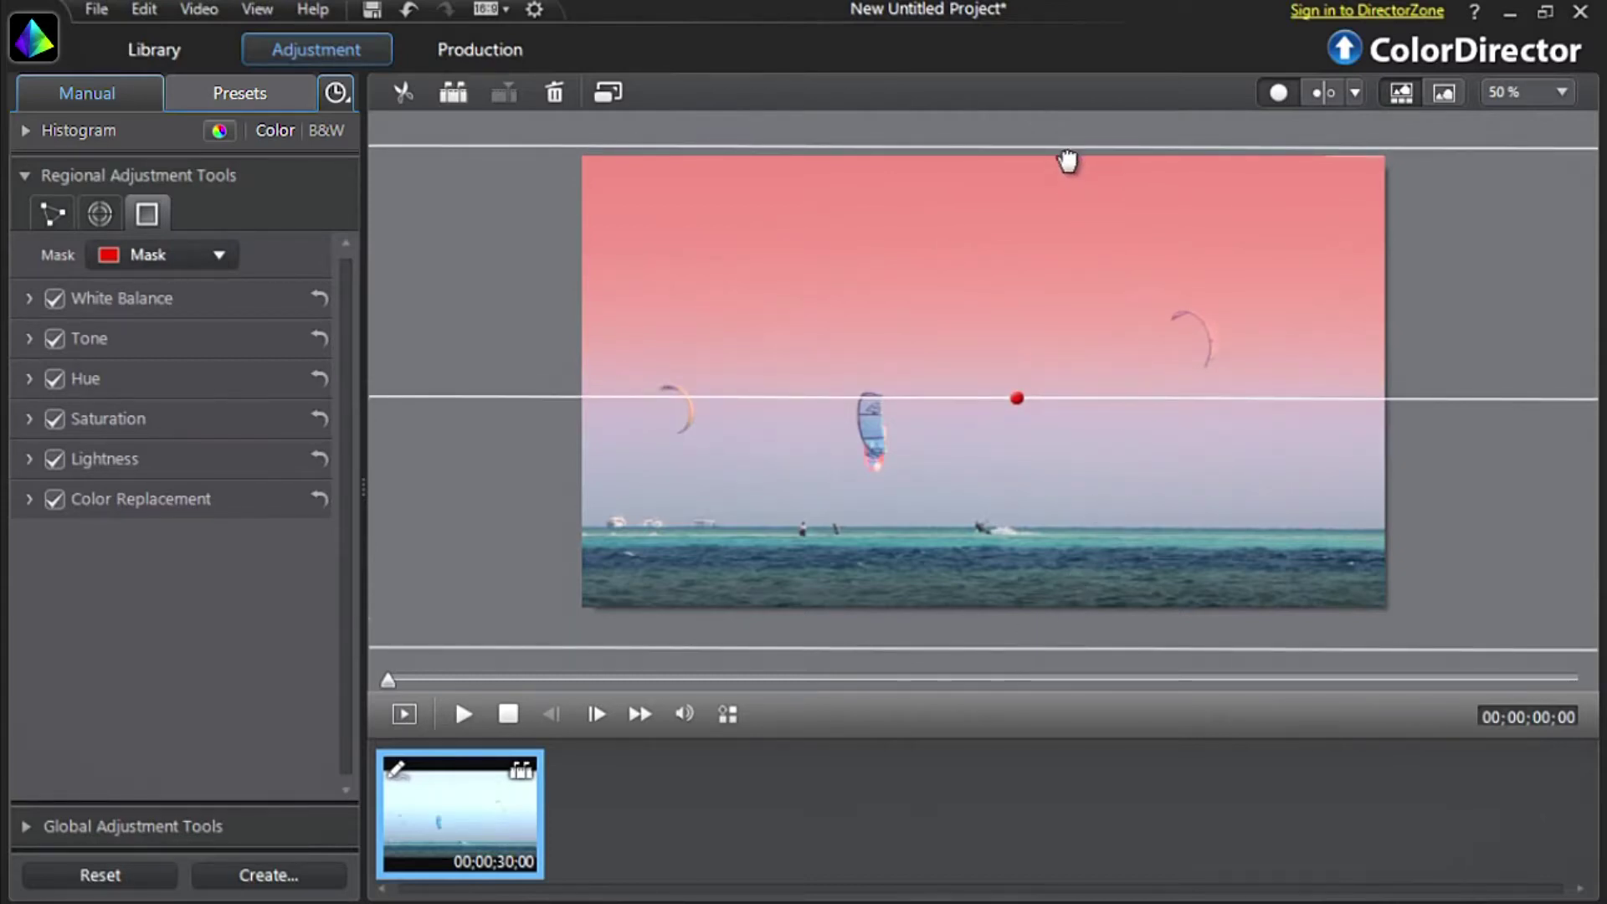
{"action": "left_click_drag", "start_coordinate": [1068, 160], "coordinate": [1068, 164]}
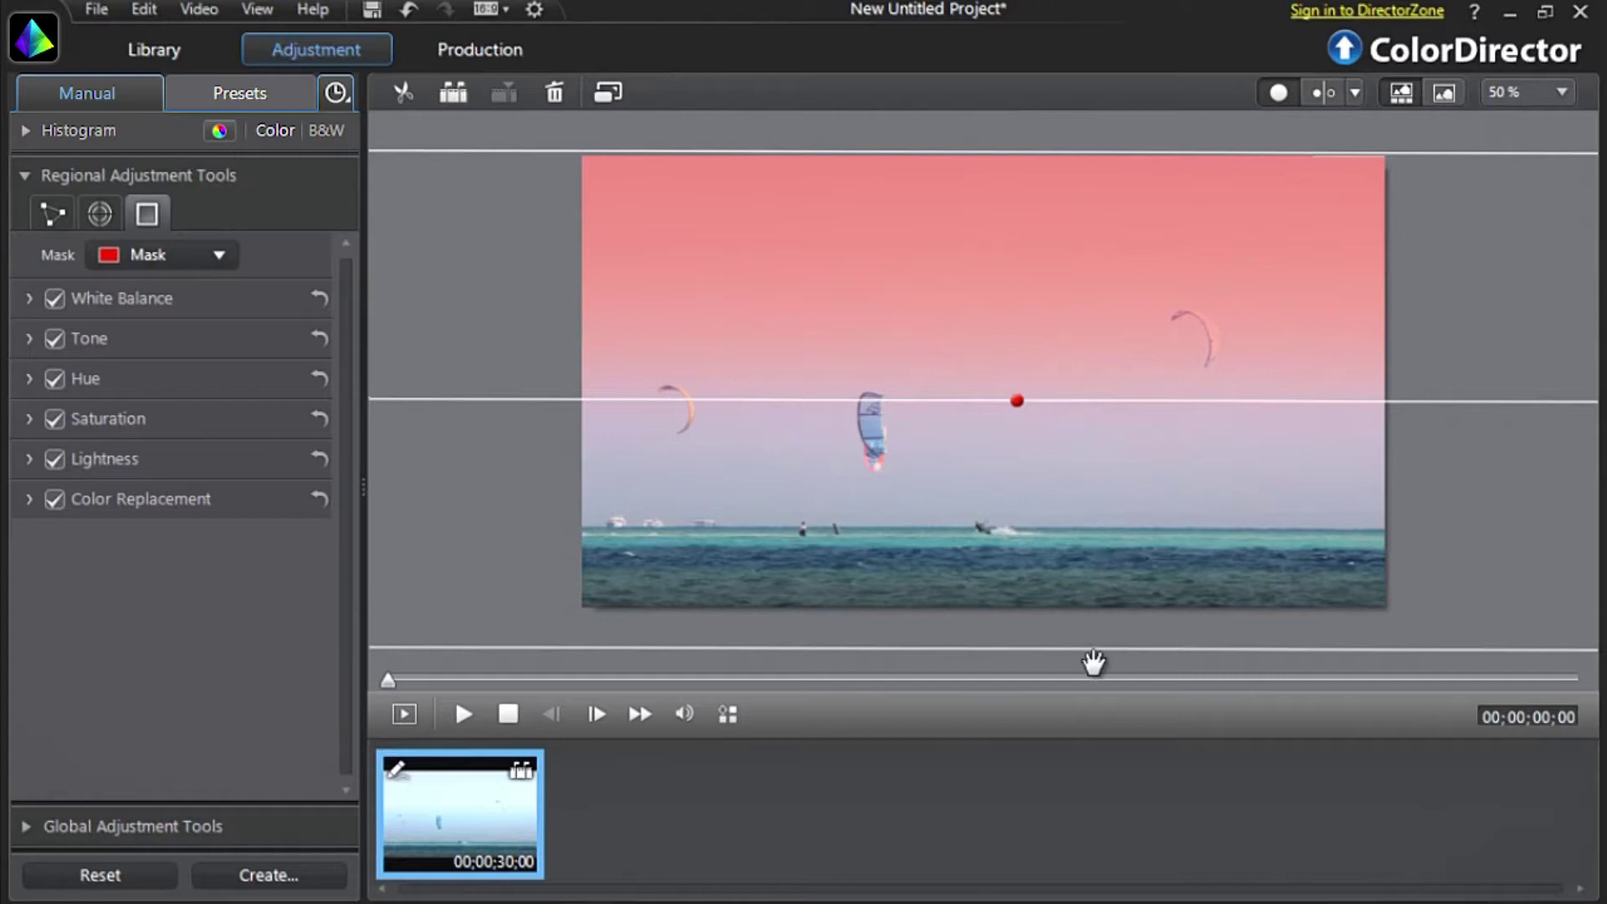
{"action": "mouse_move", "coordinate": [1092, 664]}
{"action": "left_mouse_down"}
{"action": "mouse_move", "coordinate": [1094, 611]}
{"action": "mouse_move", "coordinate": [1097, 663]}
{"action": "mouse_move", "coordinate": [1089, 647]}
{"action": "left_mouse_up"}
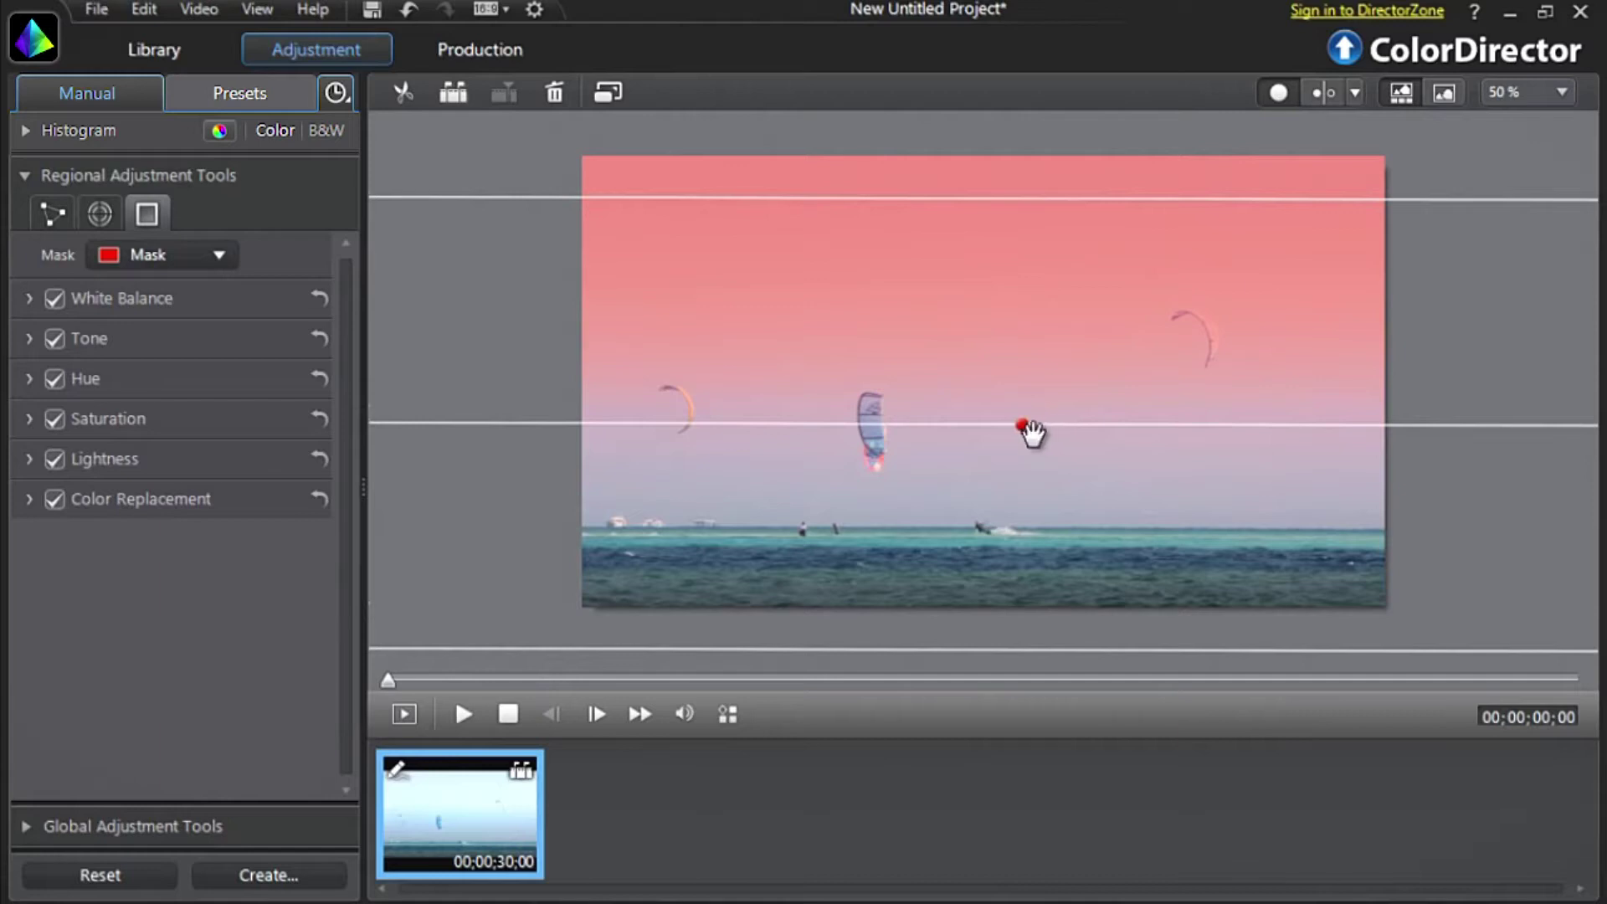
{"action": "left_click_drag", "start_coordinate": [1031, 433], "coordinate": [1027, 428]}
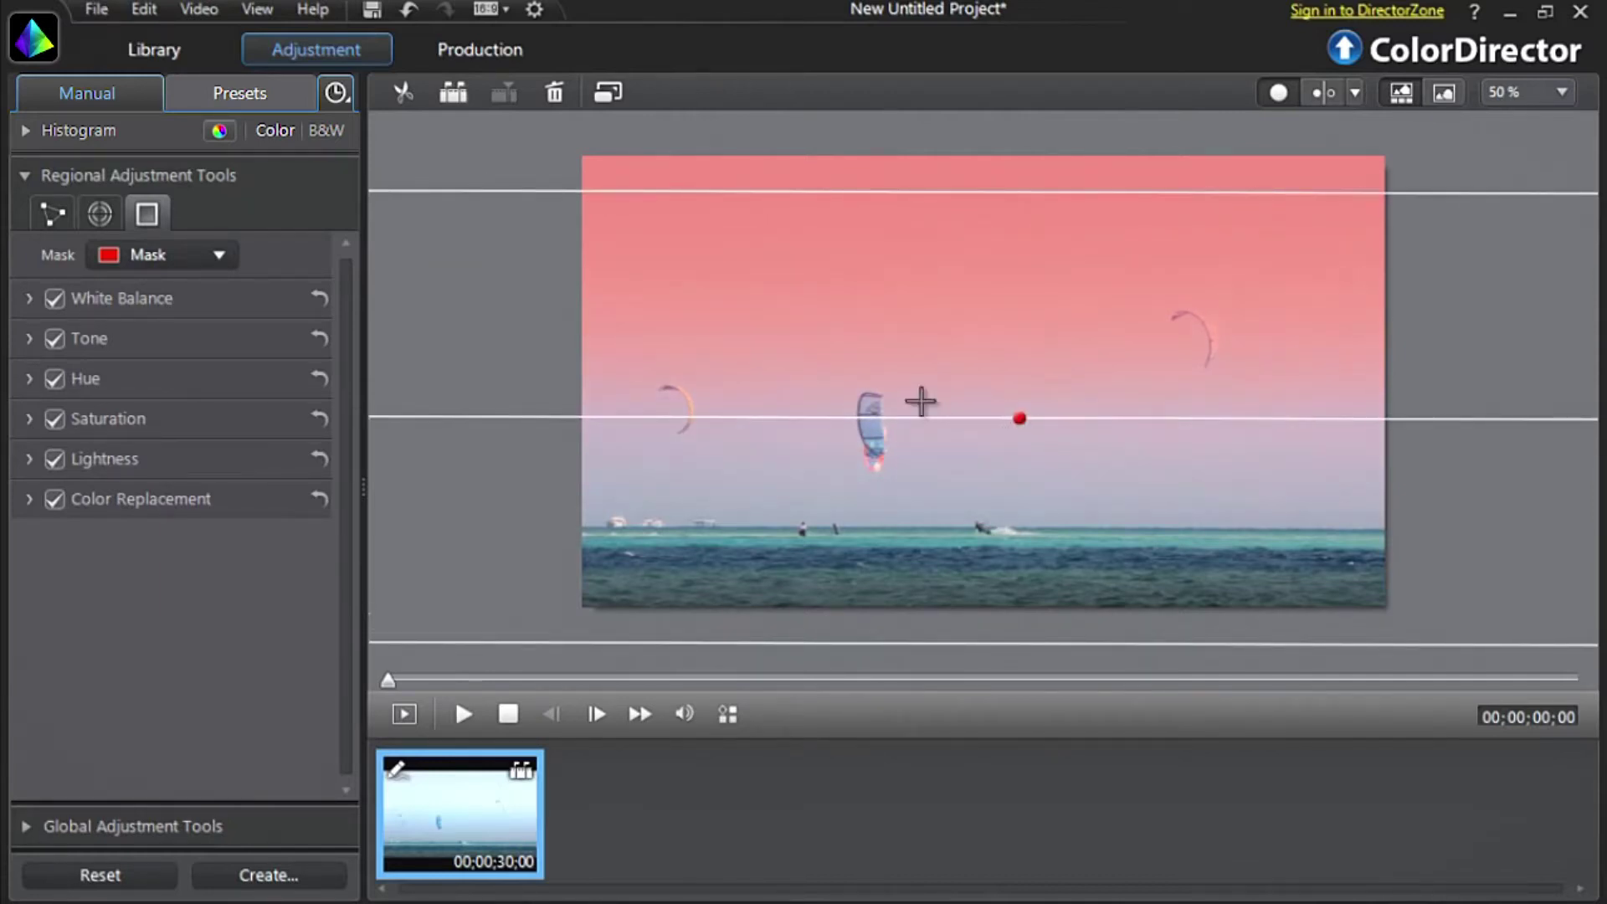
- Tilt the gradient level in full-screen preview, then return to the normal editing window
{"action": "left_click", "coordinate": [609, 94]}
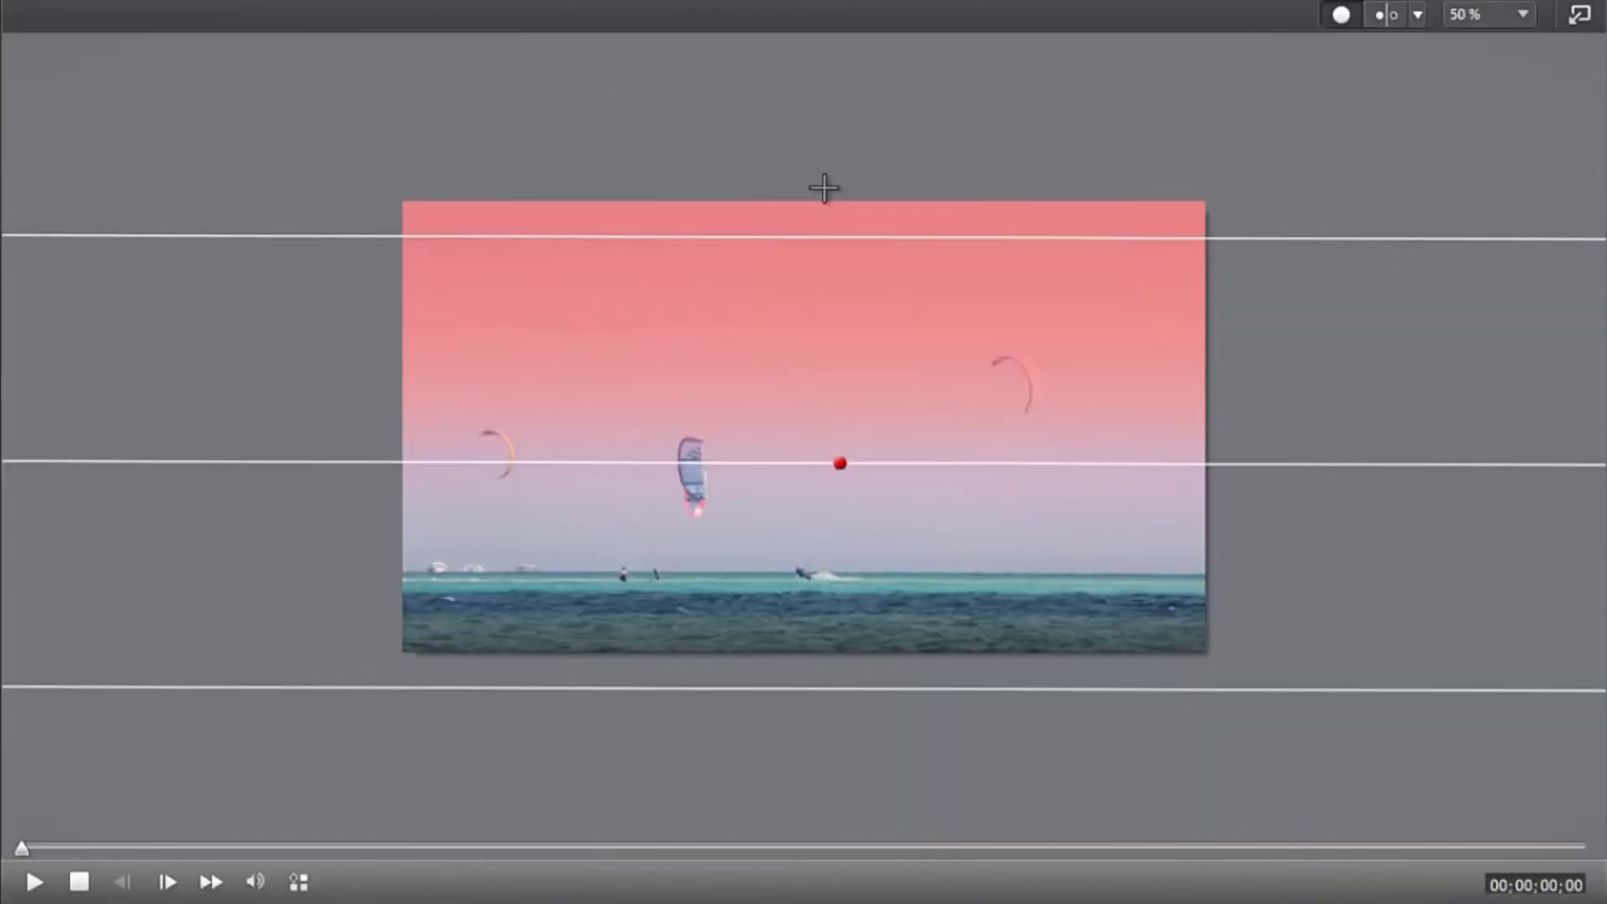
{"action": "mouse_move", "coordinate": [983, 465]}
{"action": "left_mouse_down"}
{"action": "mouse_move", "coordinate": [986, 488]}
{"action": "mouse_move", "coordinate": [1017, 464]}
{"action": "left_mouse_up"}
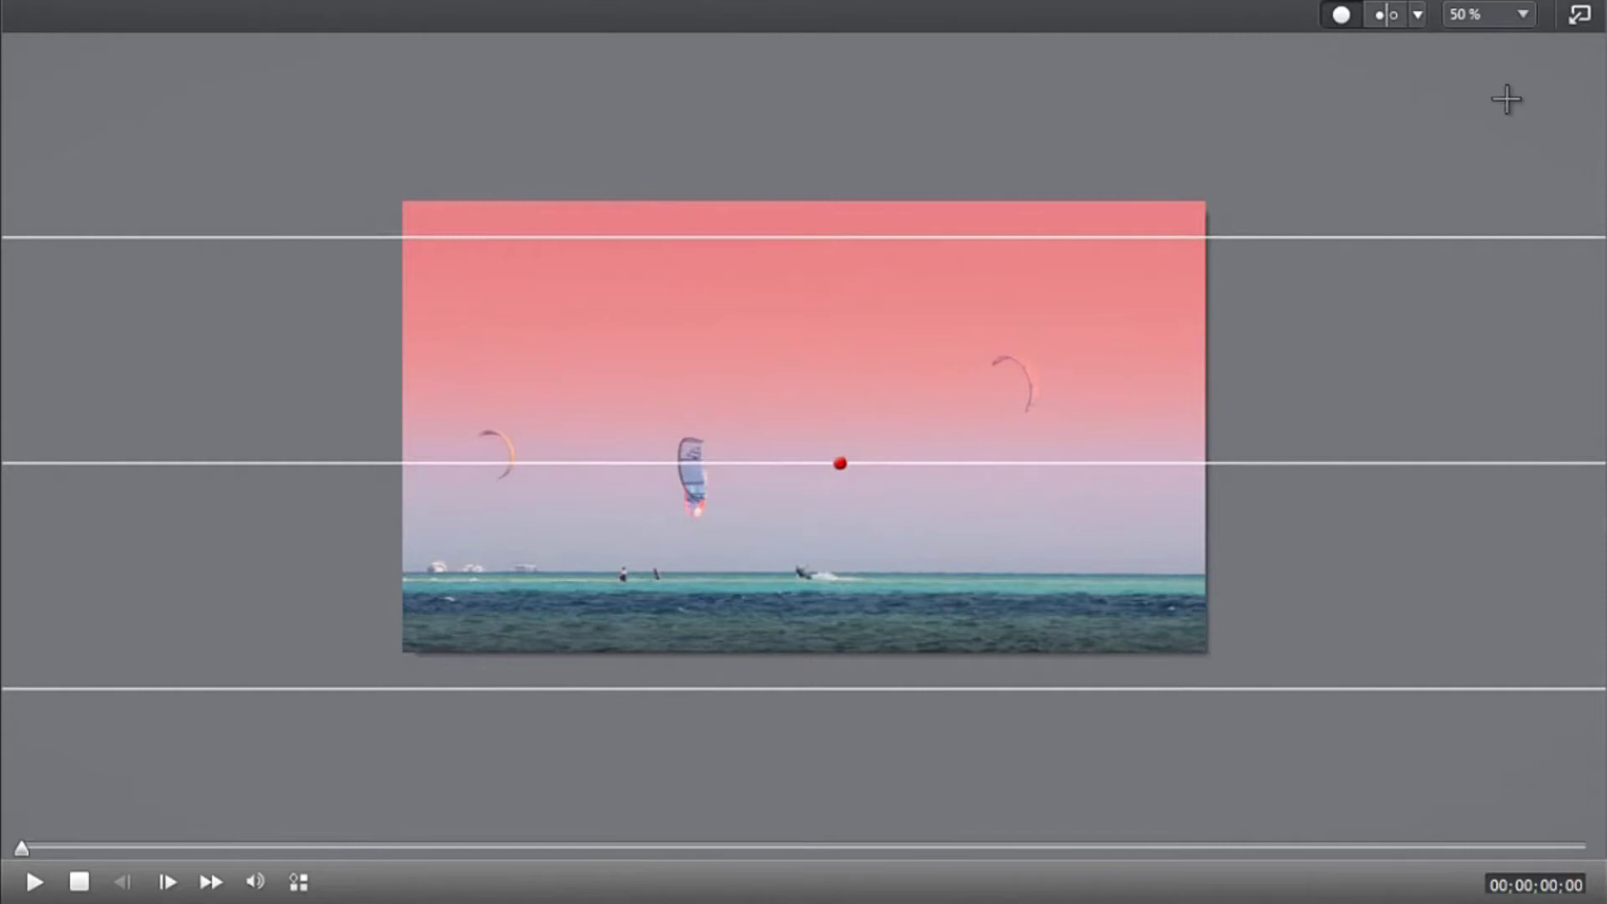
{"action": "left_click", "coordinate": [1580, 15]}
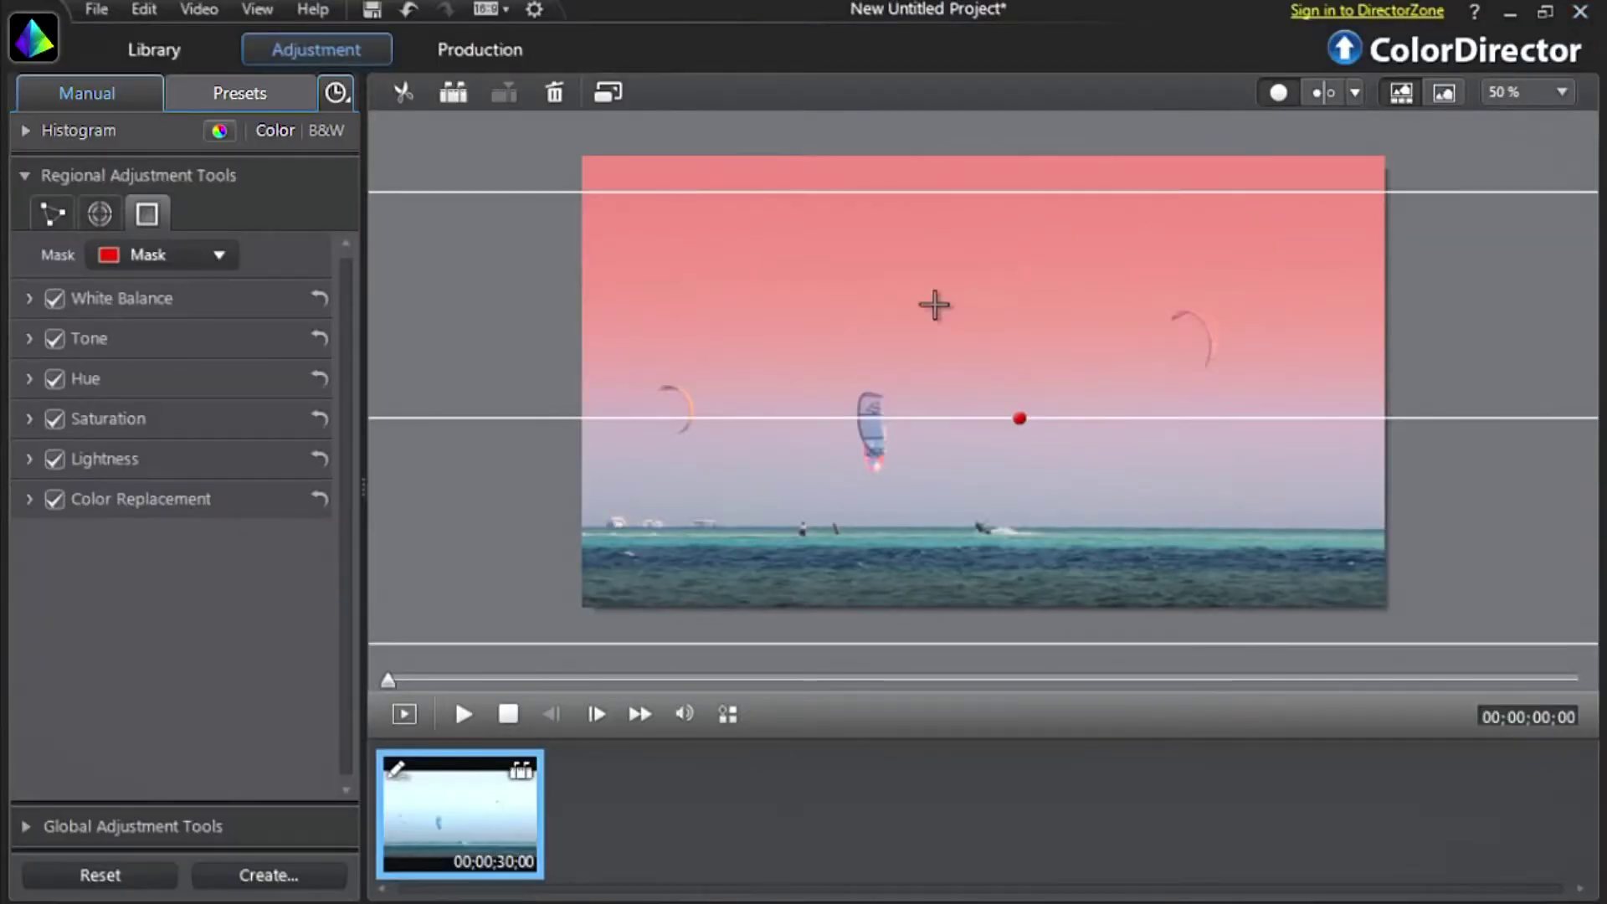
- Set mask white balance to Temperature -36, Tint -43, and tone to Exposure -0.38, Vibrancy 40, Saturation 24
{"action": "left_click", "coordinate": [248, 305]}
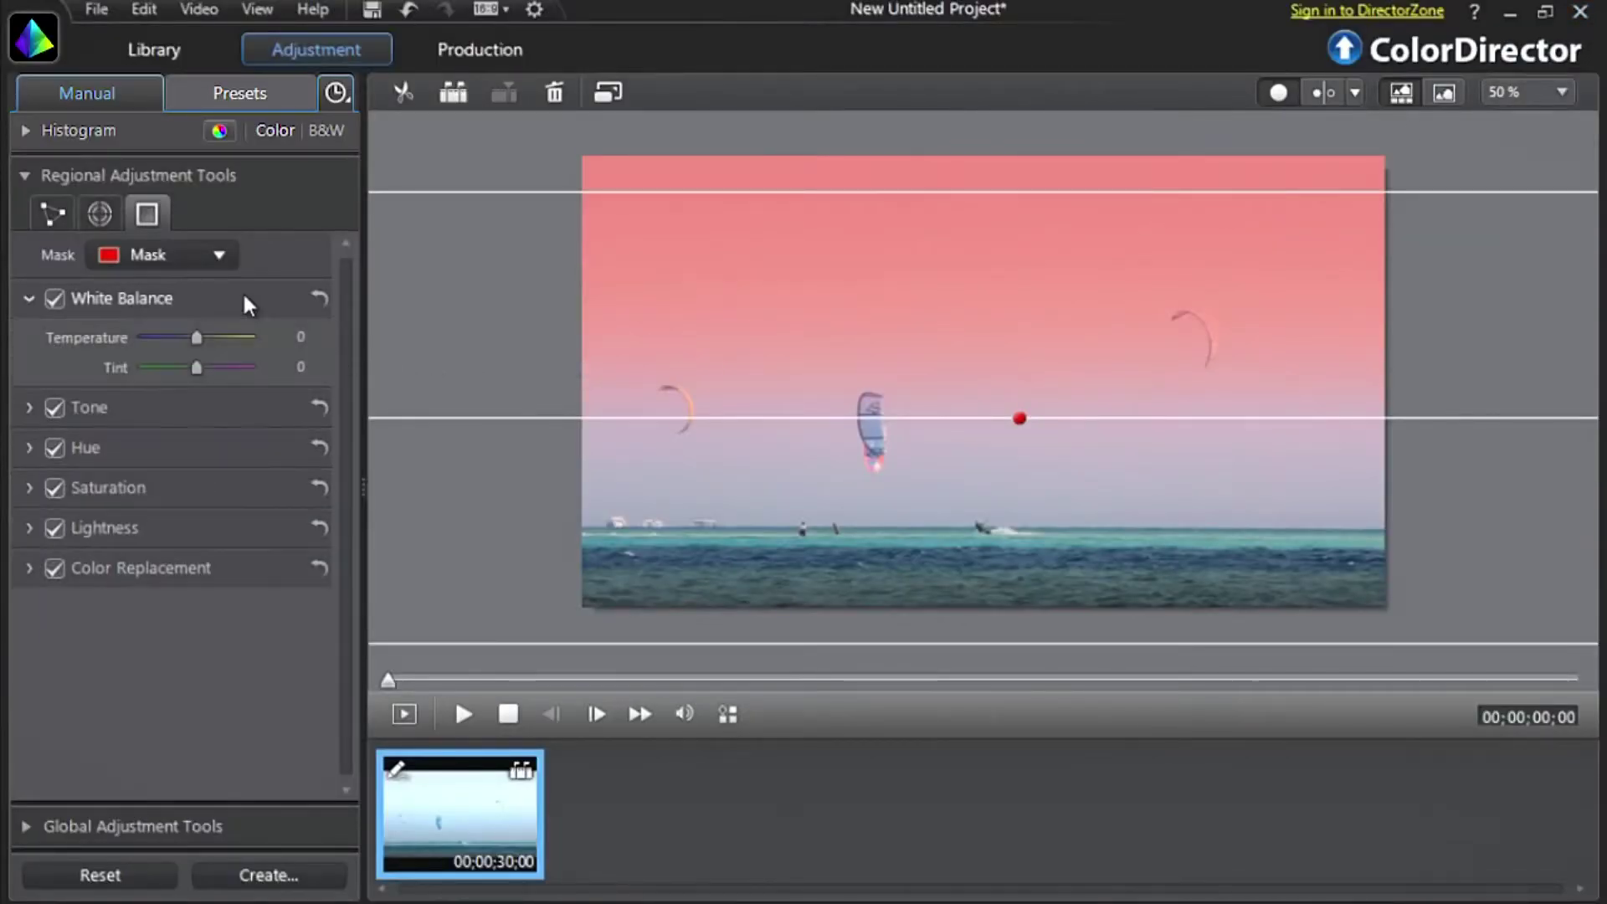
{"action": "mouse_move", "coordinate": [195, 337]}
{"action": "left_mouse_down"}
{"action": "mouse_move", "coordinate": [177, 334]}
{"action": "mouse_move", "coordinate": [173, 366]}
{"action": "left_mouse_up"}
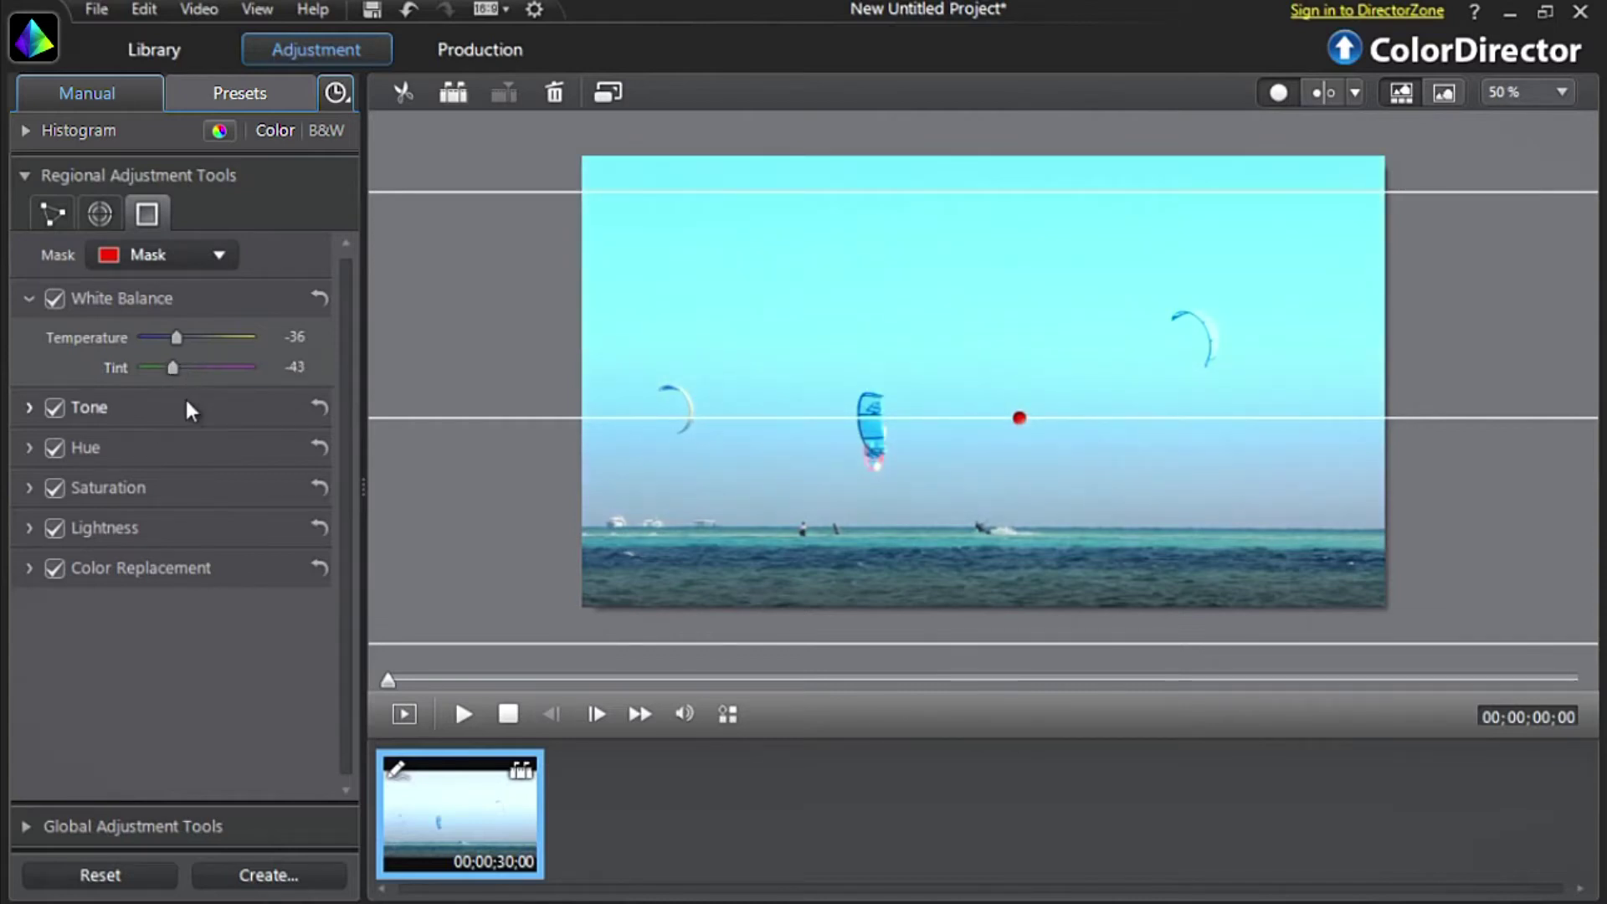
{"action": "left_click", "coordinate": [187, 405]}
{"action": "left_click_drag", "start_coordinate": [196, 446], "coordinate": [190, 444]}
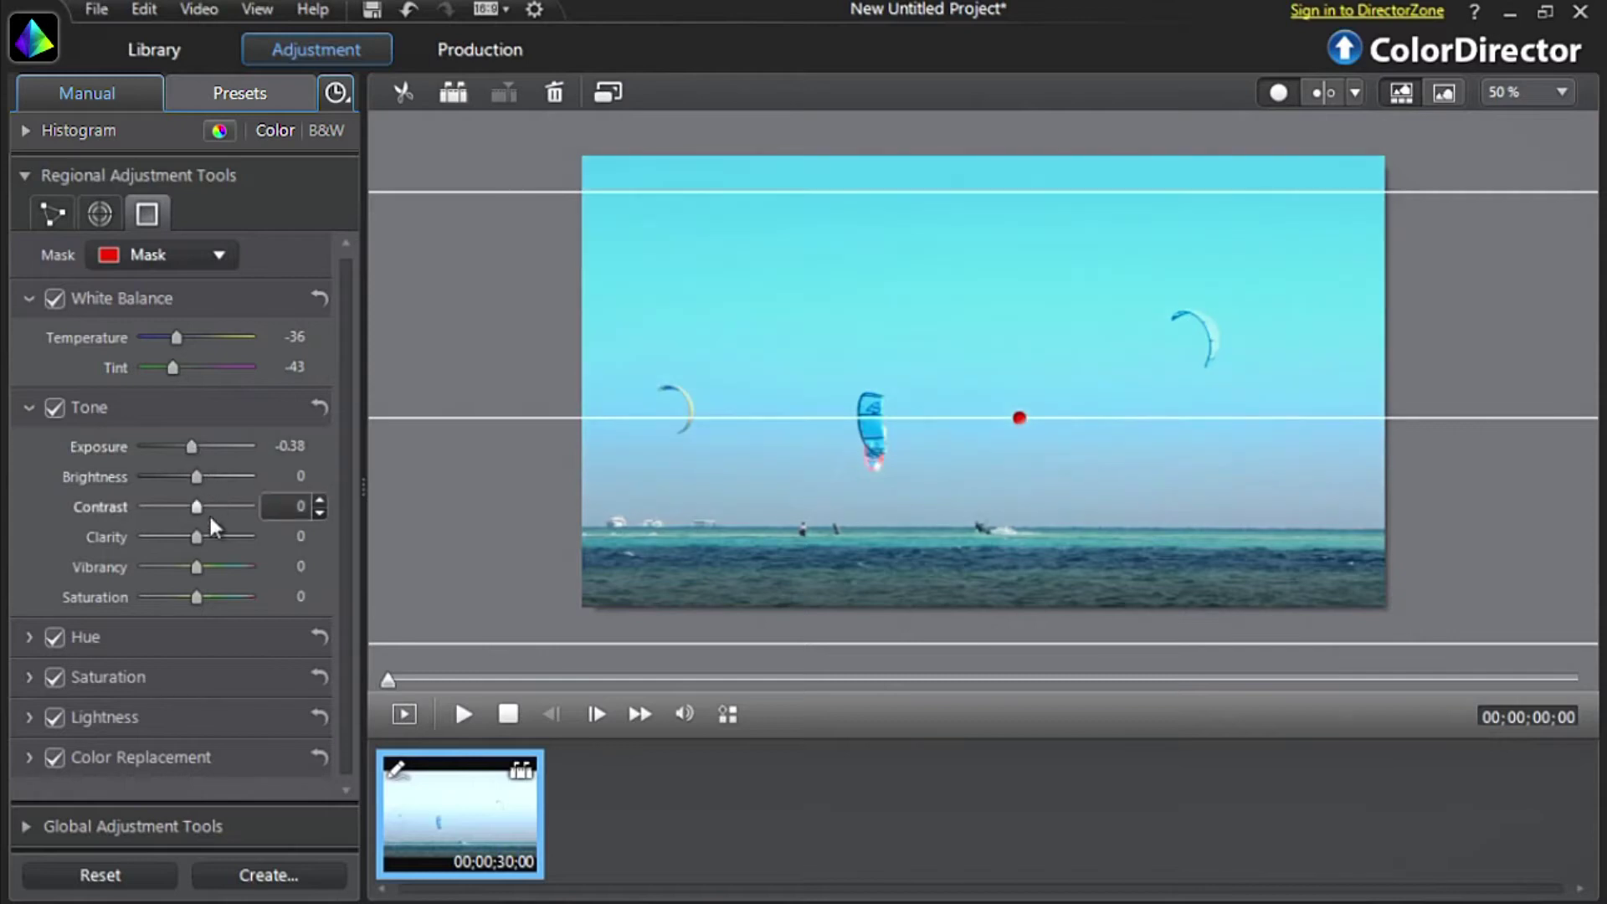
{"action": "mouse_move", "coordinate": [197, 566]}
{"action": "left_mouse_down"}
{"action": "mouse_move", "coordinate": [220, 567]}
{"action": "mouse_move", "coordinate": [209, 599]}
{"action": "left_mouse_up"}
{"action": "left_click", "coordinate": [208, 633]}
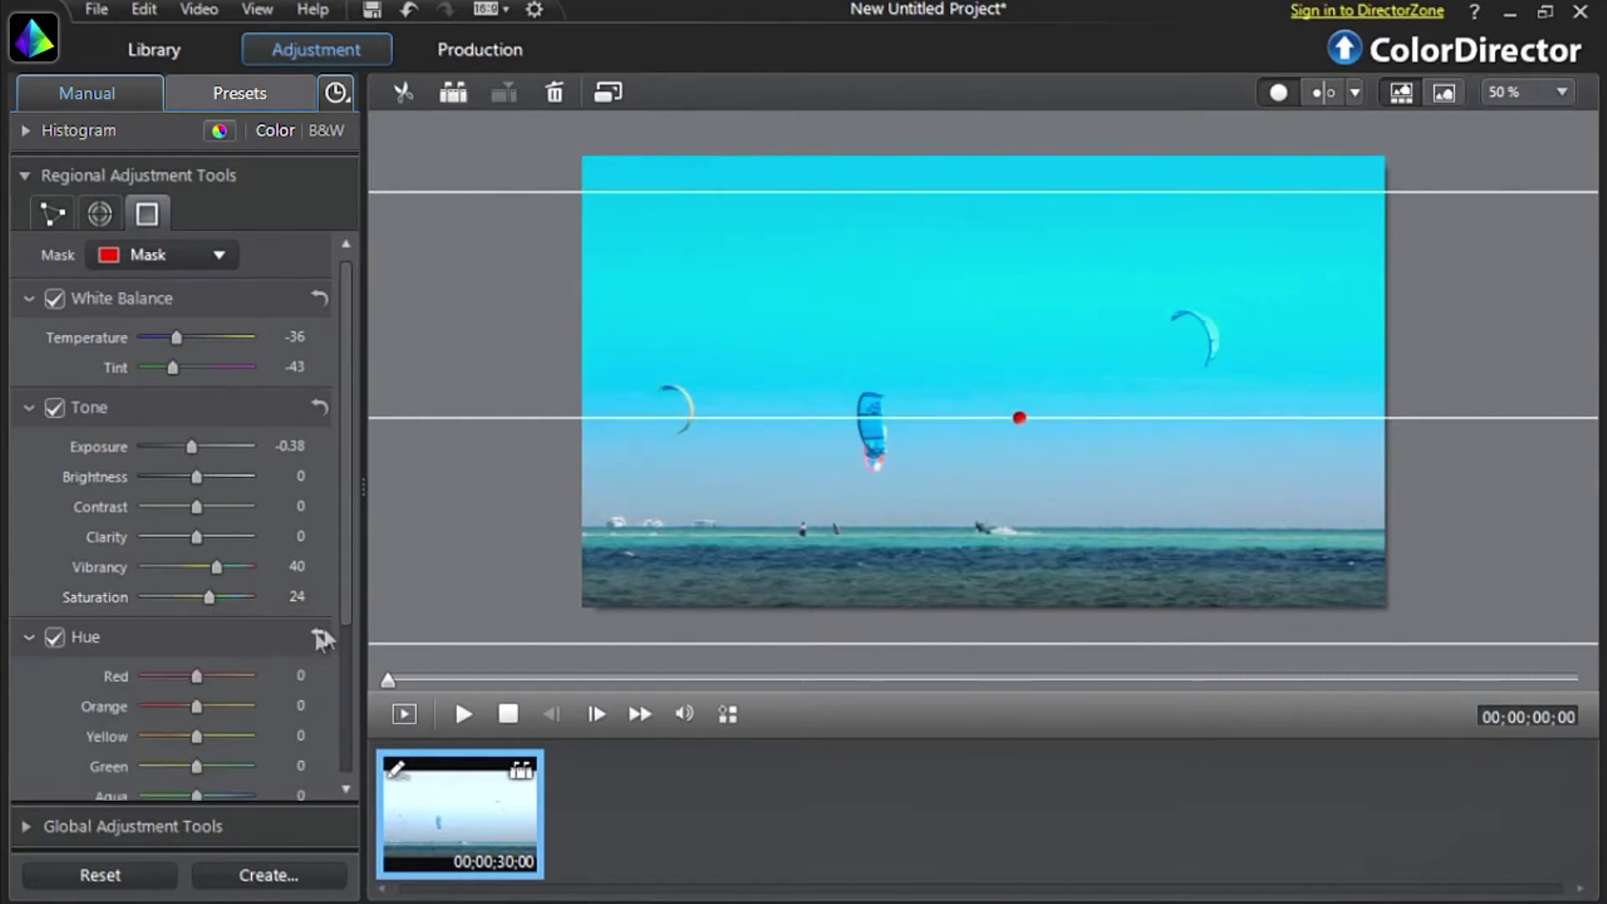
- Shift the sky's Aqua hue to 36 and Blue to 31, and raise Aqua saturation
{"action": "scroll", "coordinate": [337, 671], "scroll_direction": "down", "scroll_amount": 2}
{"action": "scroll", "coordinate": [337, 671], "scroll_direction": "down", "scroll_amount": 3}
{"action": "mouse_move", "coordinate": [196, 570]}
{"action": "left_mouse_down"}
{"action": "mouse_move", "coordinate": [214, 586]}
{"action": "mouse_move", "coordinate": [199, 601]}
{"action": "mouse_move", "coordinate": [215, 601]}
{"action": "left_mouse_up"}
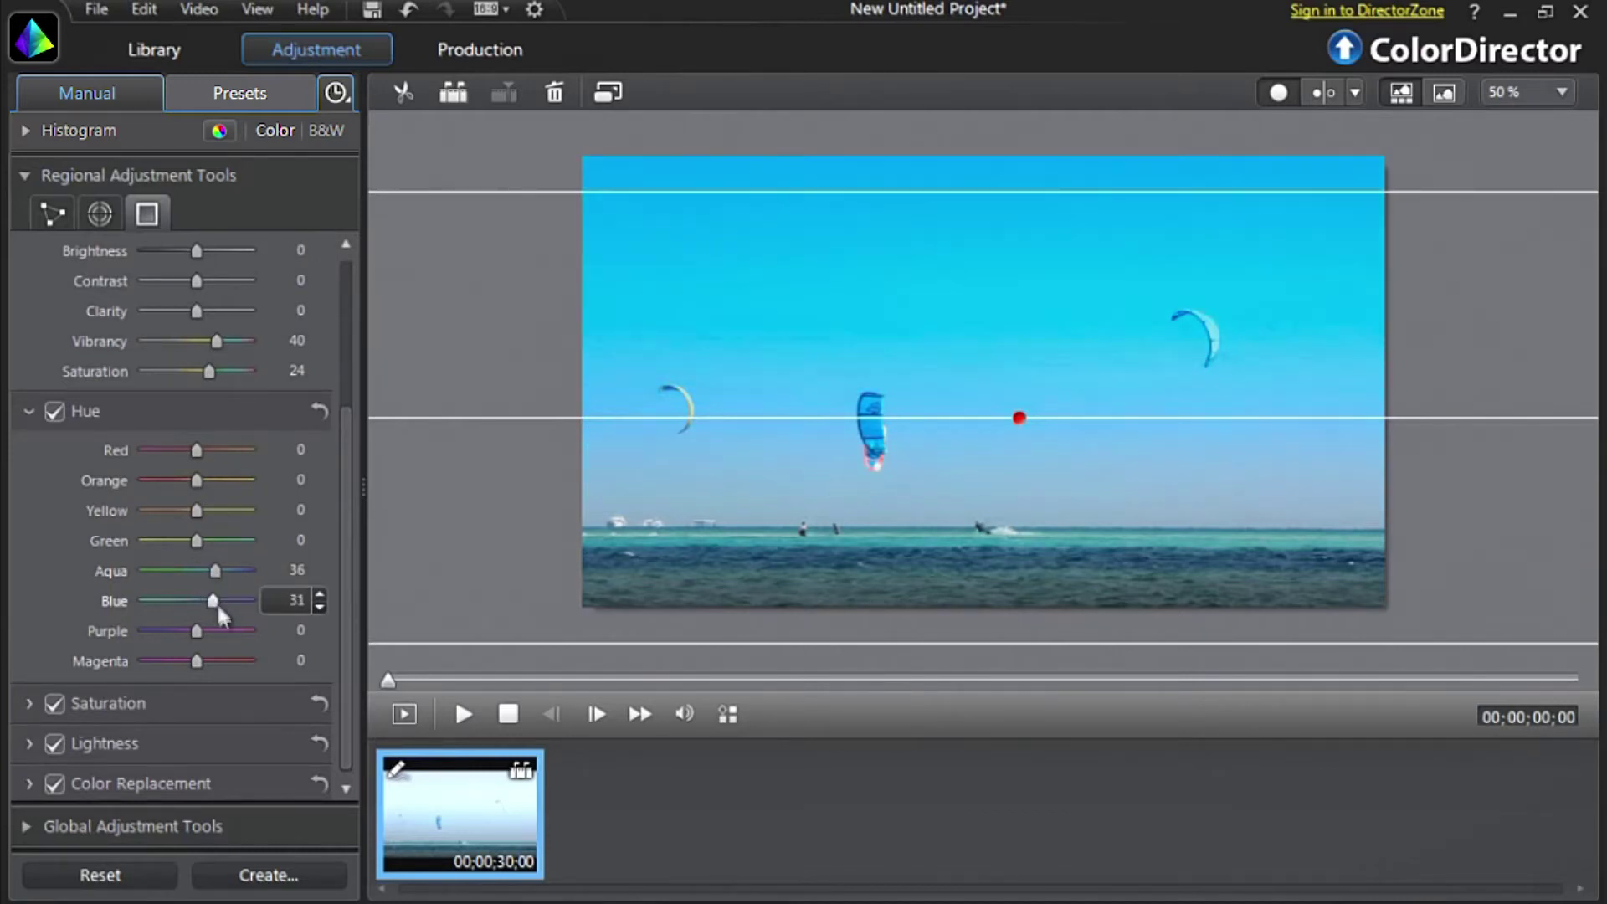
{"action": "left_click", "coordinate": [205, 694]}
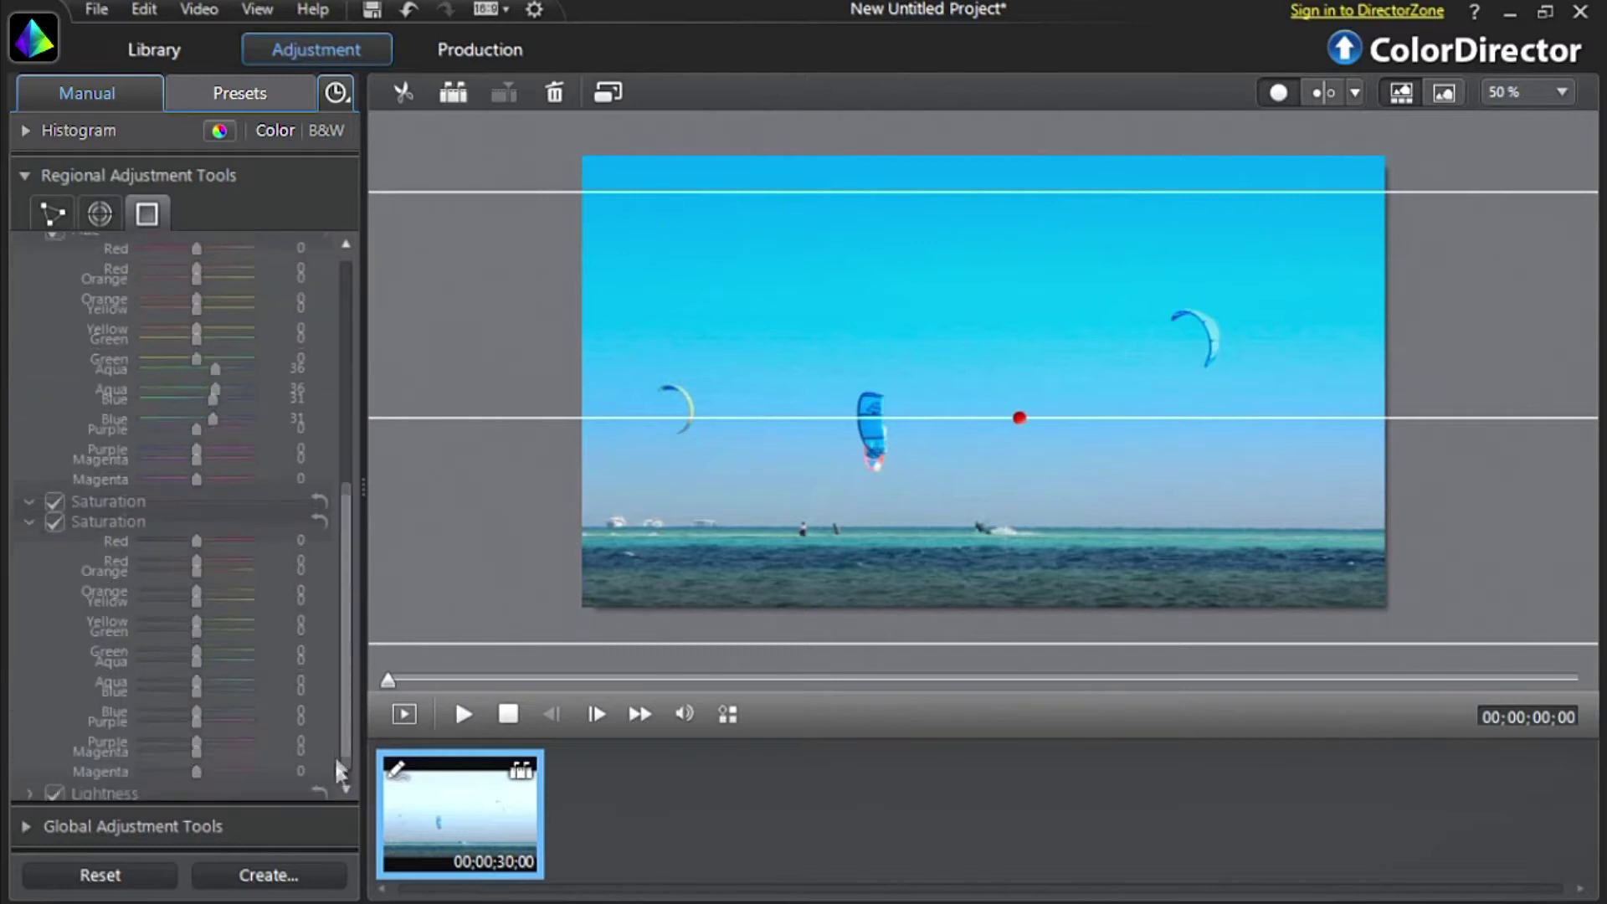
{"action": "scroll", "coordinate": [340, 695], "scroll_direction": "down", "scroll_amount": 3}
{"action": "mouse_move", "coordinate": [195, 608]}
{"action": "left_mouse_down"}
{"action": "mouse_move", "coordinate": [213, 609]}
{"action": "mouse_move", "coordinate": [211, 640]}
{"action": "left_mouse_up"}
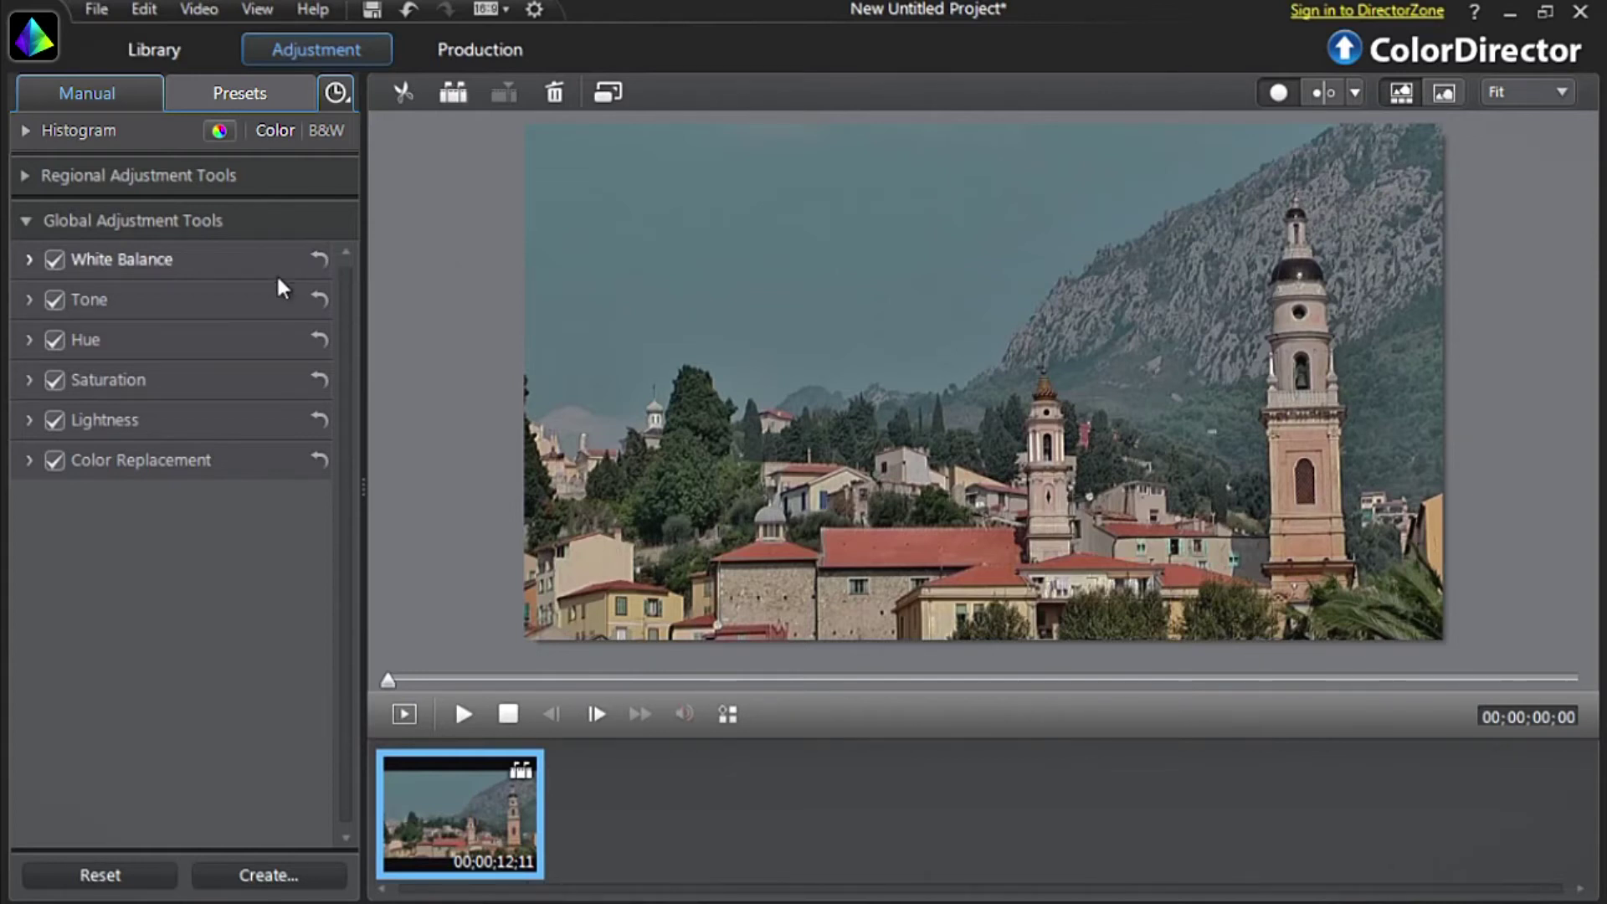
- Give the town clip global Exposure 0.57 and Brightest 43, with more vibrancy and saturation 17
{"action": "left_click", "coordinate": [270, 296]}
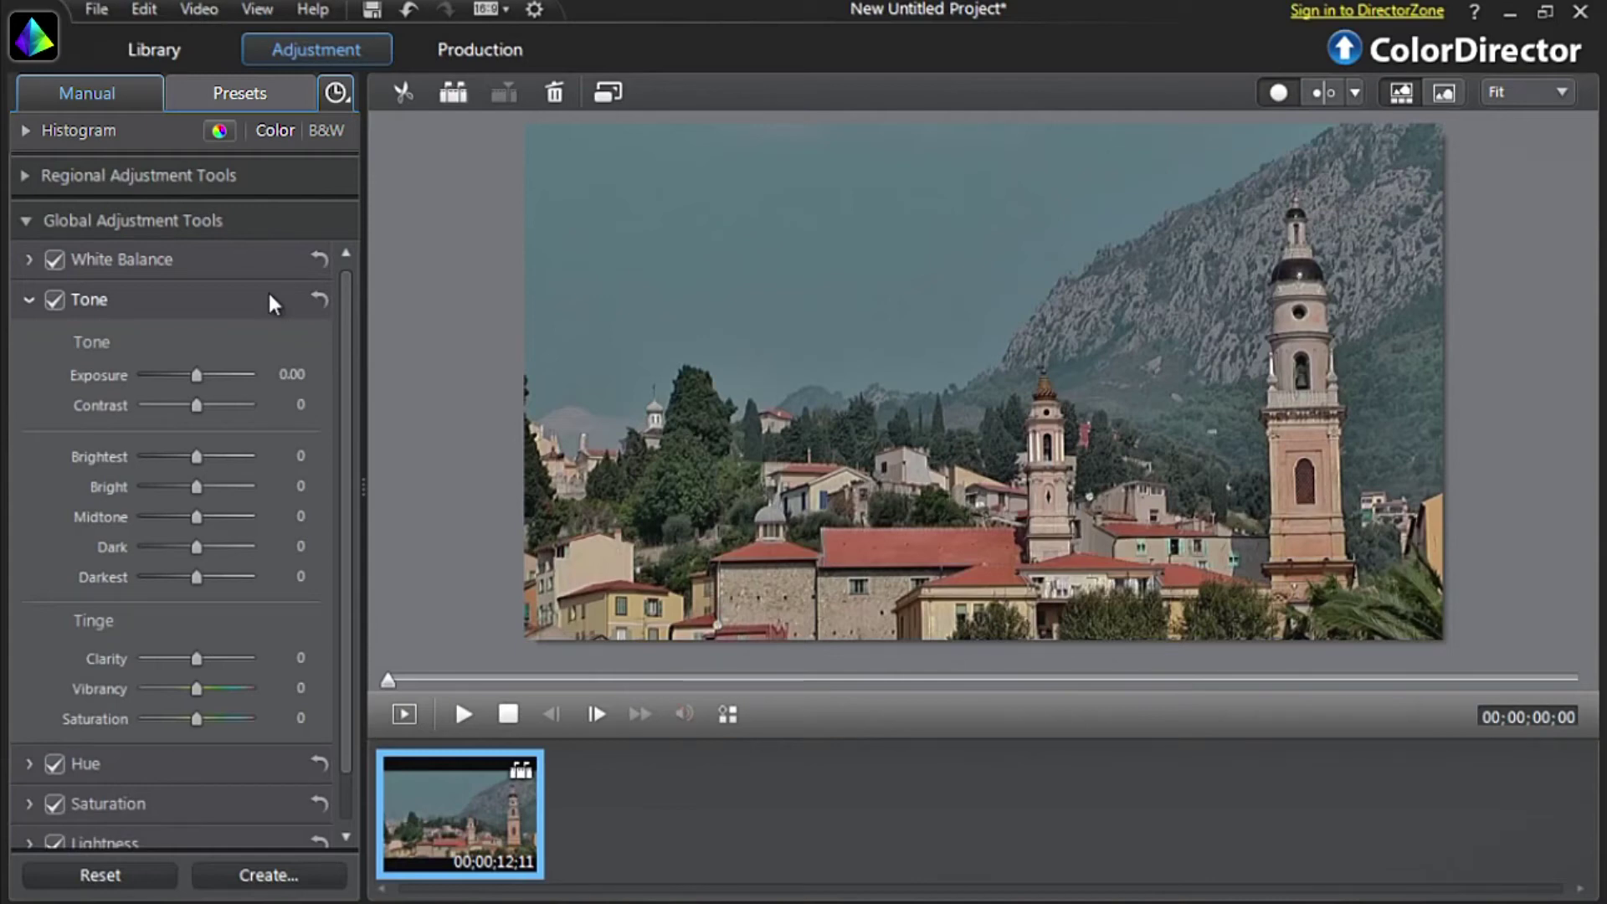
{"action": "left_click", "coordinate": [205, 374]}
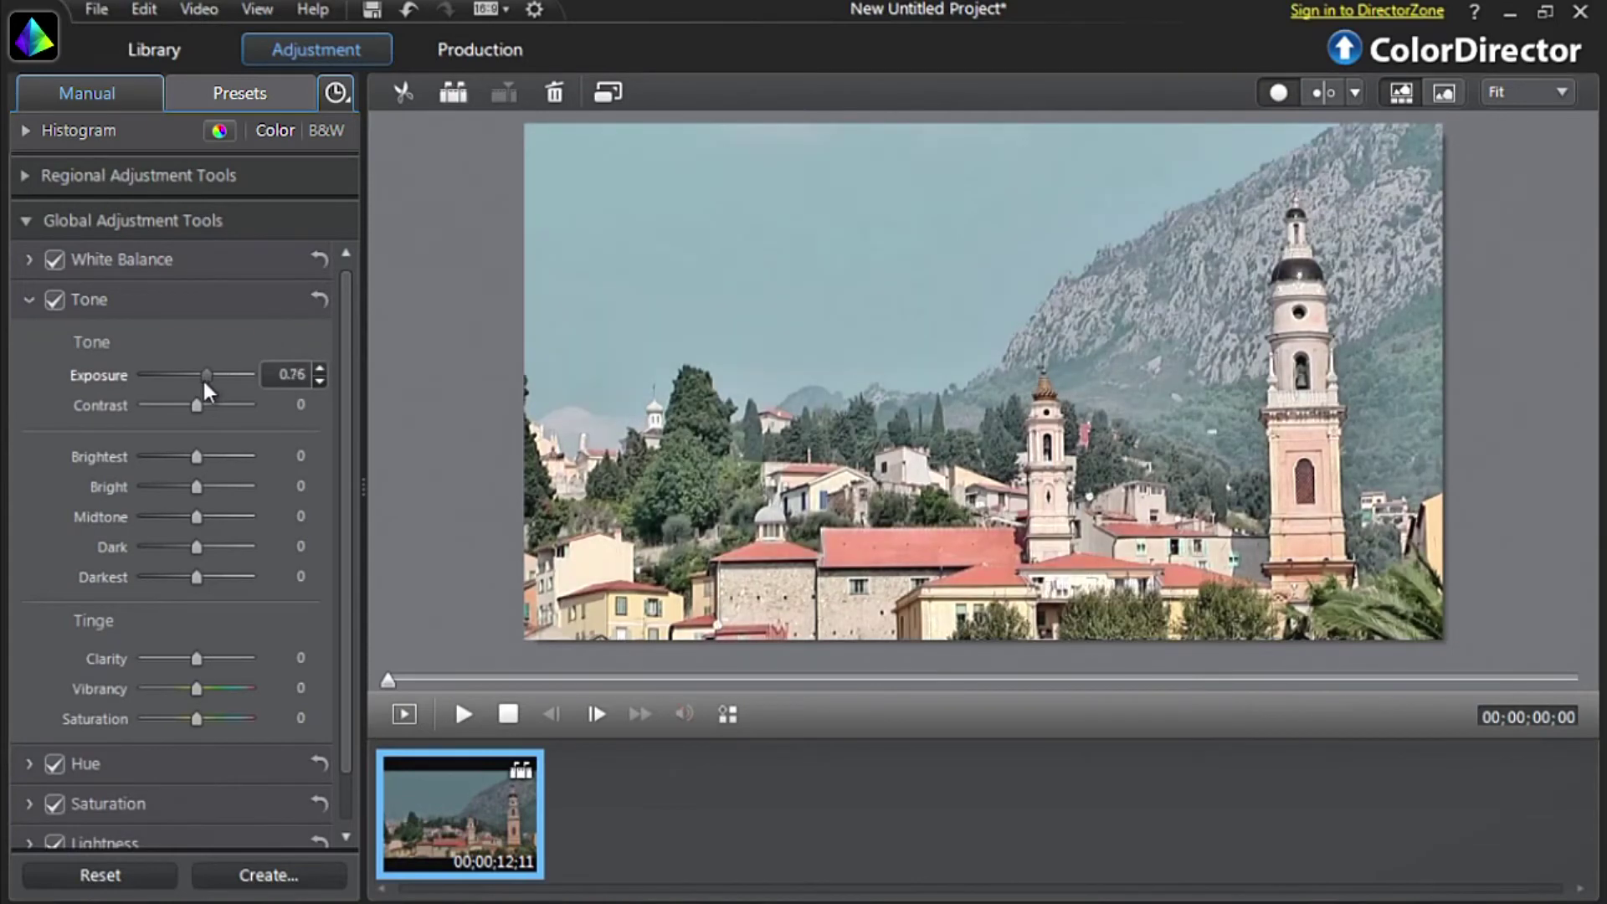
{"action": "left_click_drag", "start_coordinate": [206, 374], "coordinate": [204, 374]}
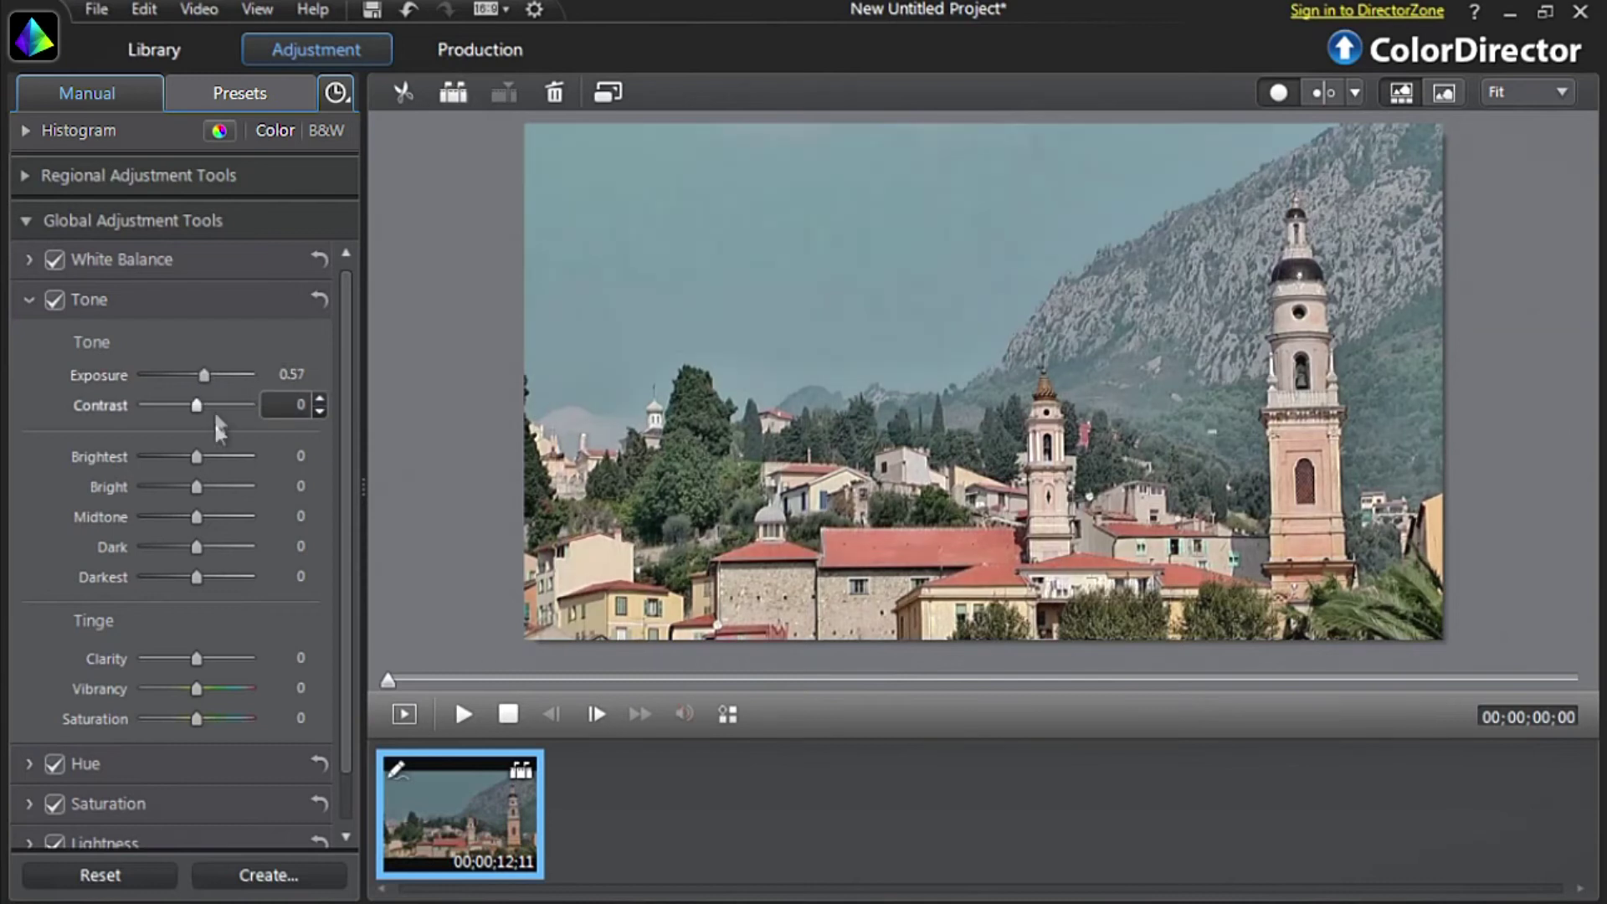
{"action": "mouse_move", "coordinate": [138, 691]}
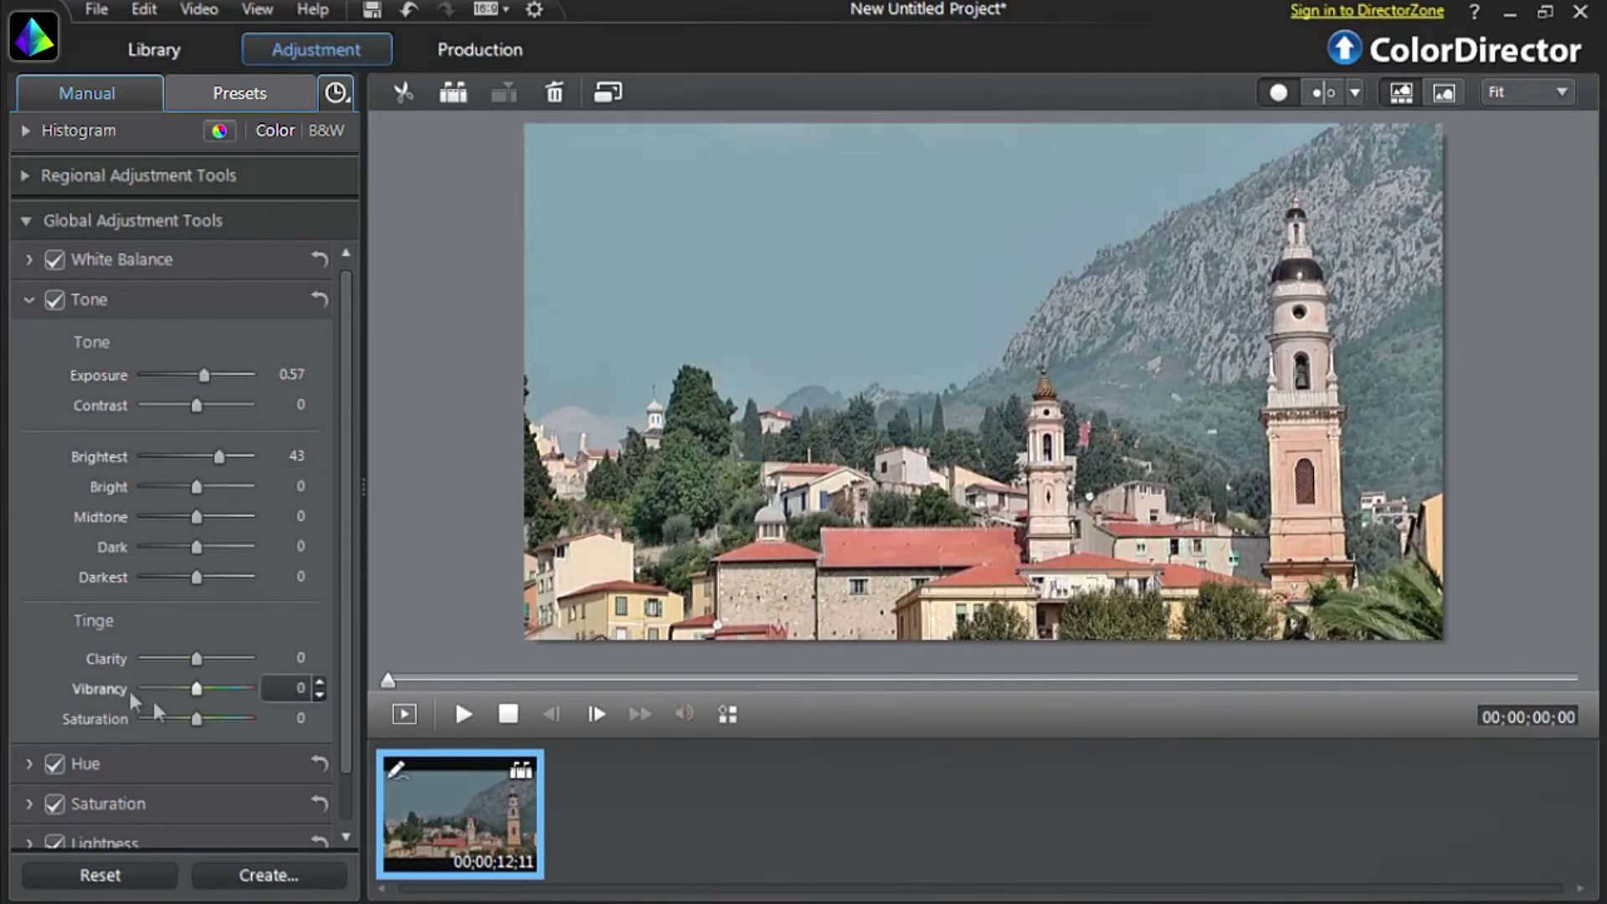
{"action": "mouse_move", "coordinate": [196, 688]}
{"action": "left_mouse_down"}
{"action": "mouse_move", "coordinate": [212, 688]}
{"action": "mouse_move", "coordinate": [200, 693]}
{"action": "left_mouse_up"}
{"action": "left_click_drag", "start_coordinate": [198, 717], "coordinate": [206, 717]}
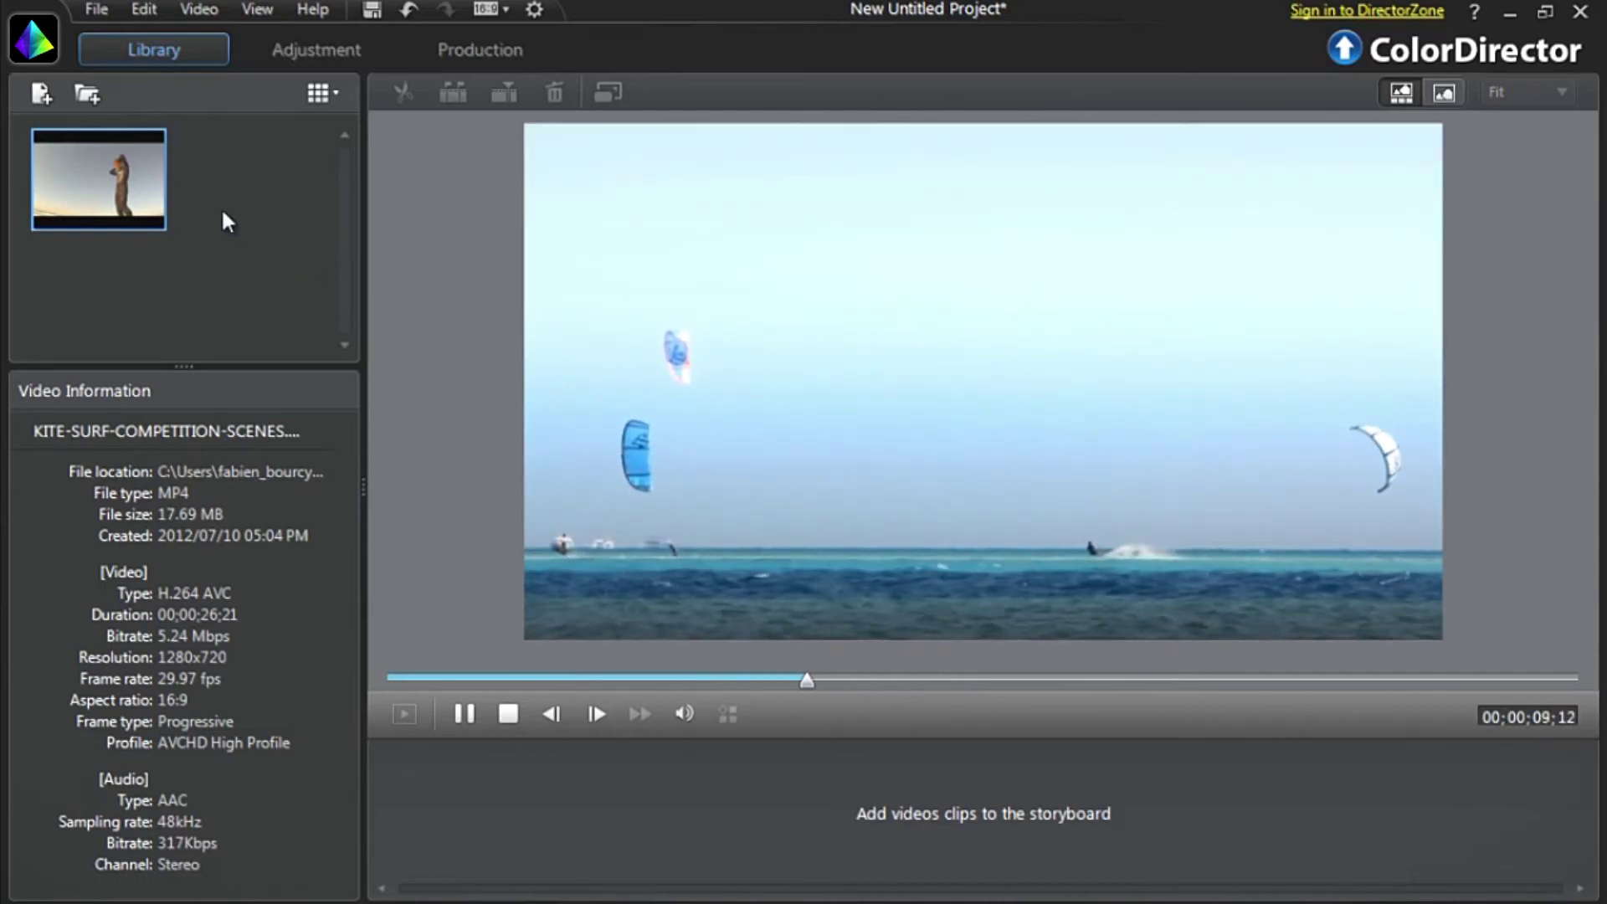
- Run scene detection on the kite-surf library clip and accept the seven resulting scene clips
{"action": "mouse_move", "coordinate": [144, 172]}
{"action": "left_mouse_down"}
{"action": "mouse_move", "coordinate": [343, 494]}
{"action": "mouse_move", "coordinate": [445, 827]}
{"action": "left_mouse_up"}
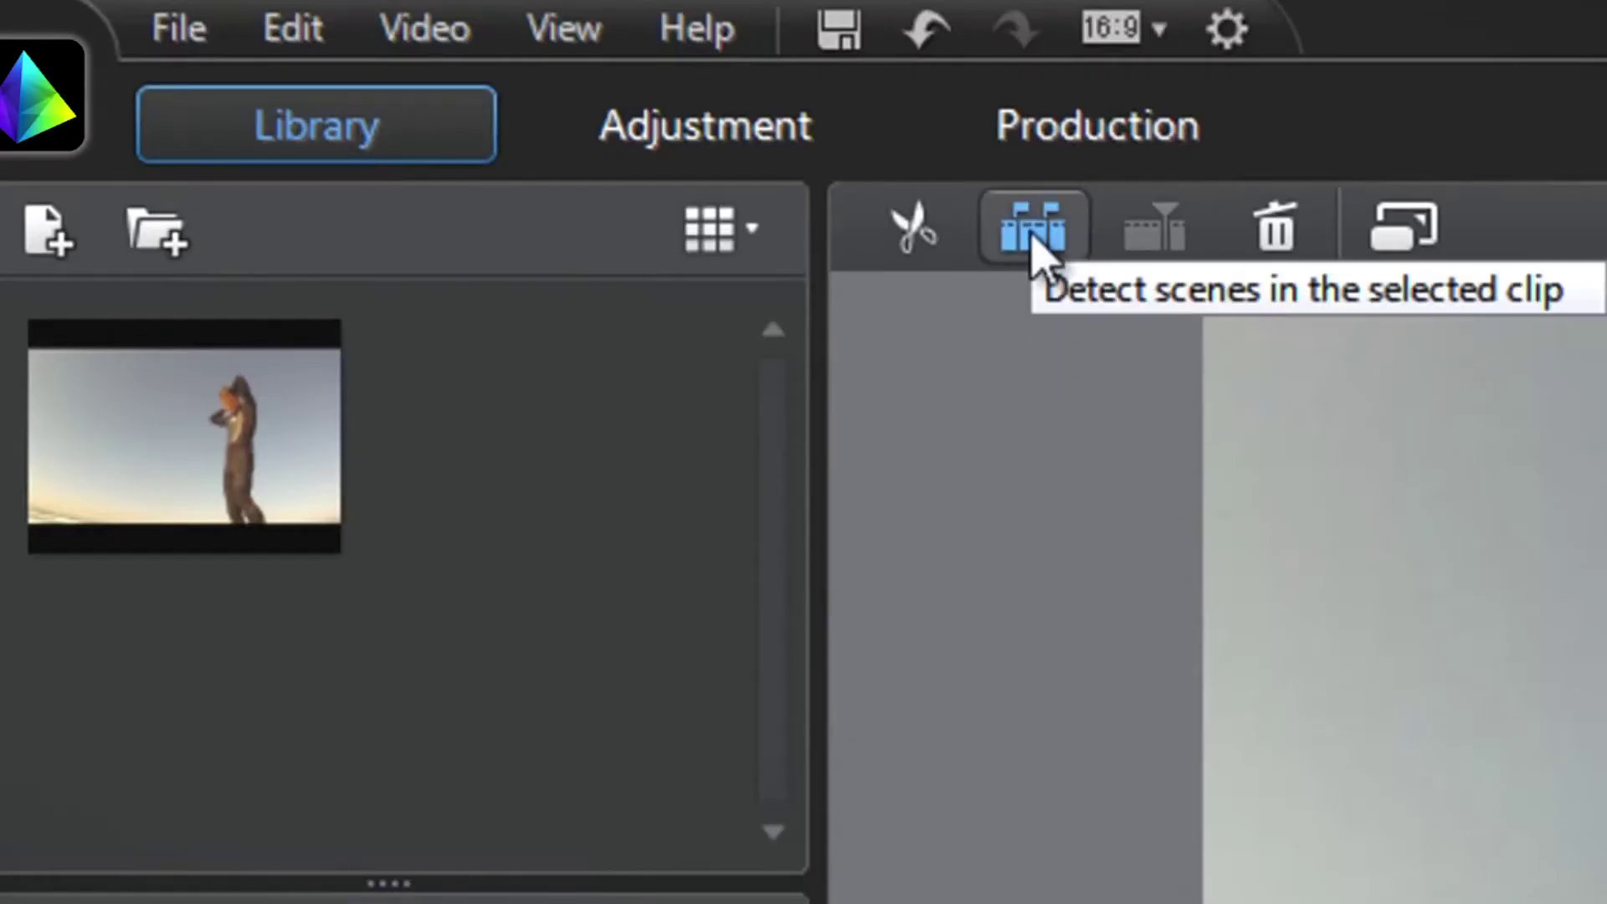
{"action": "left_click", "coordinate": [1035, 242]}
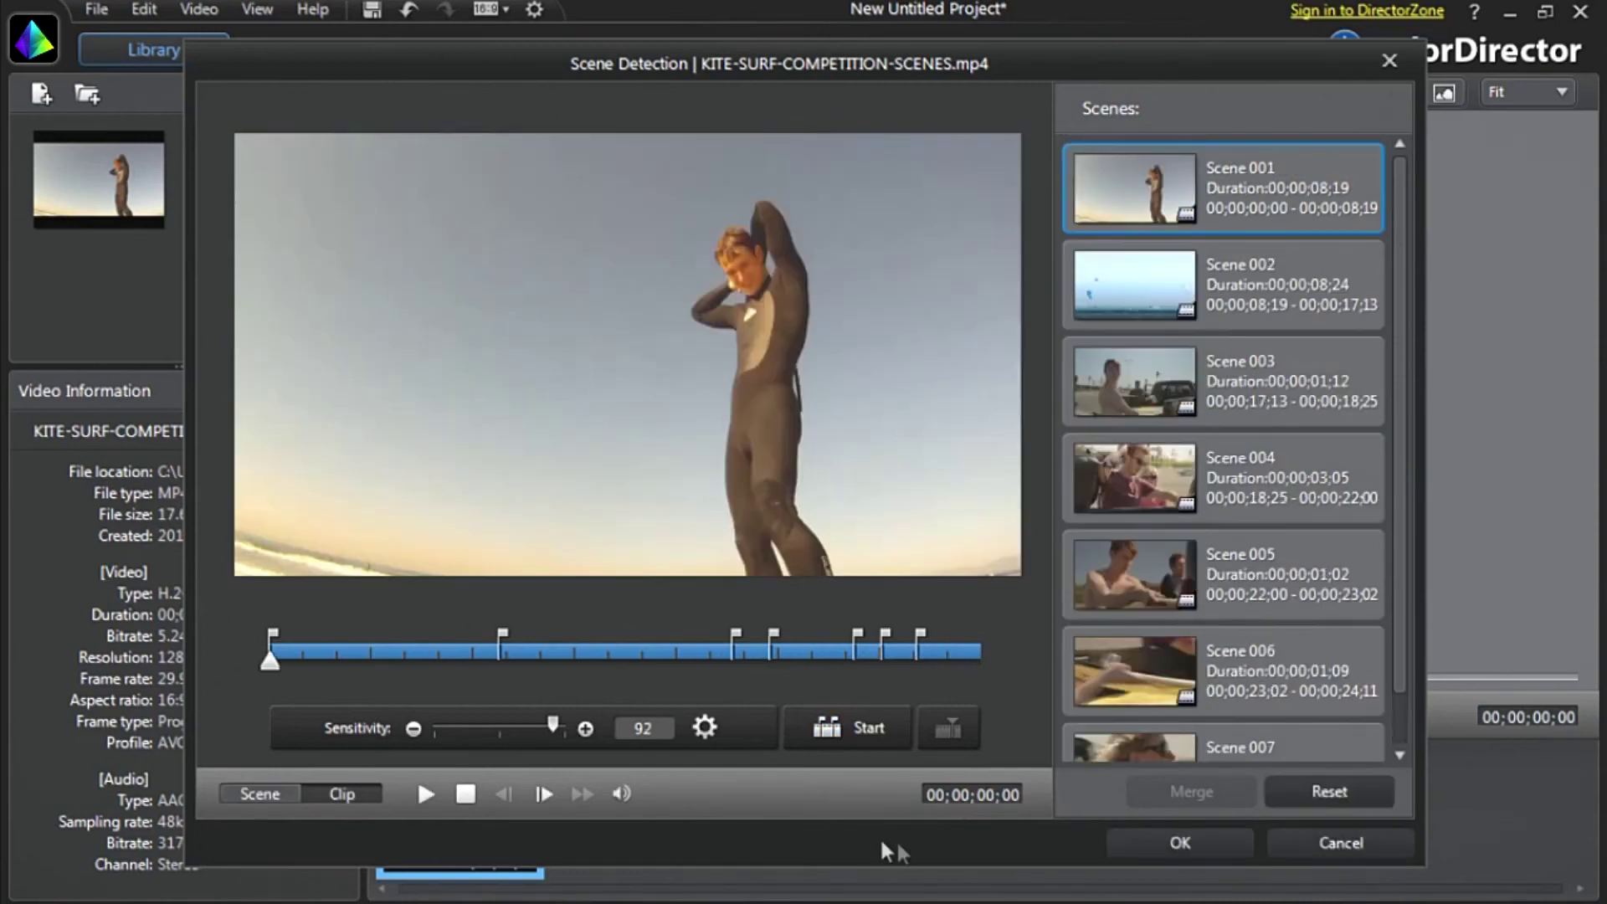
{"action": "left_click", "coordinate": [1141, 852]}
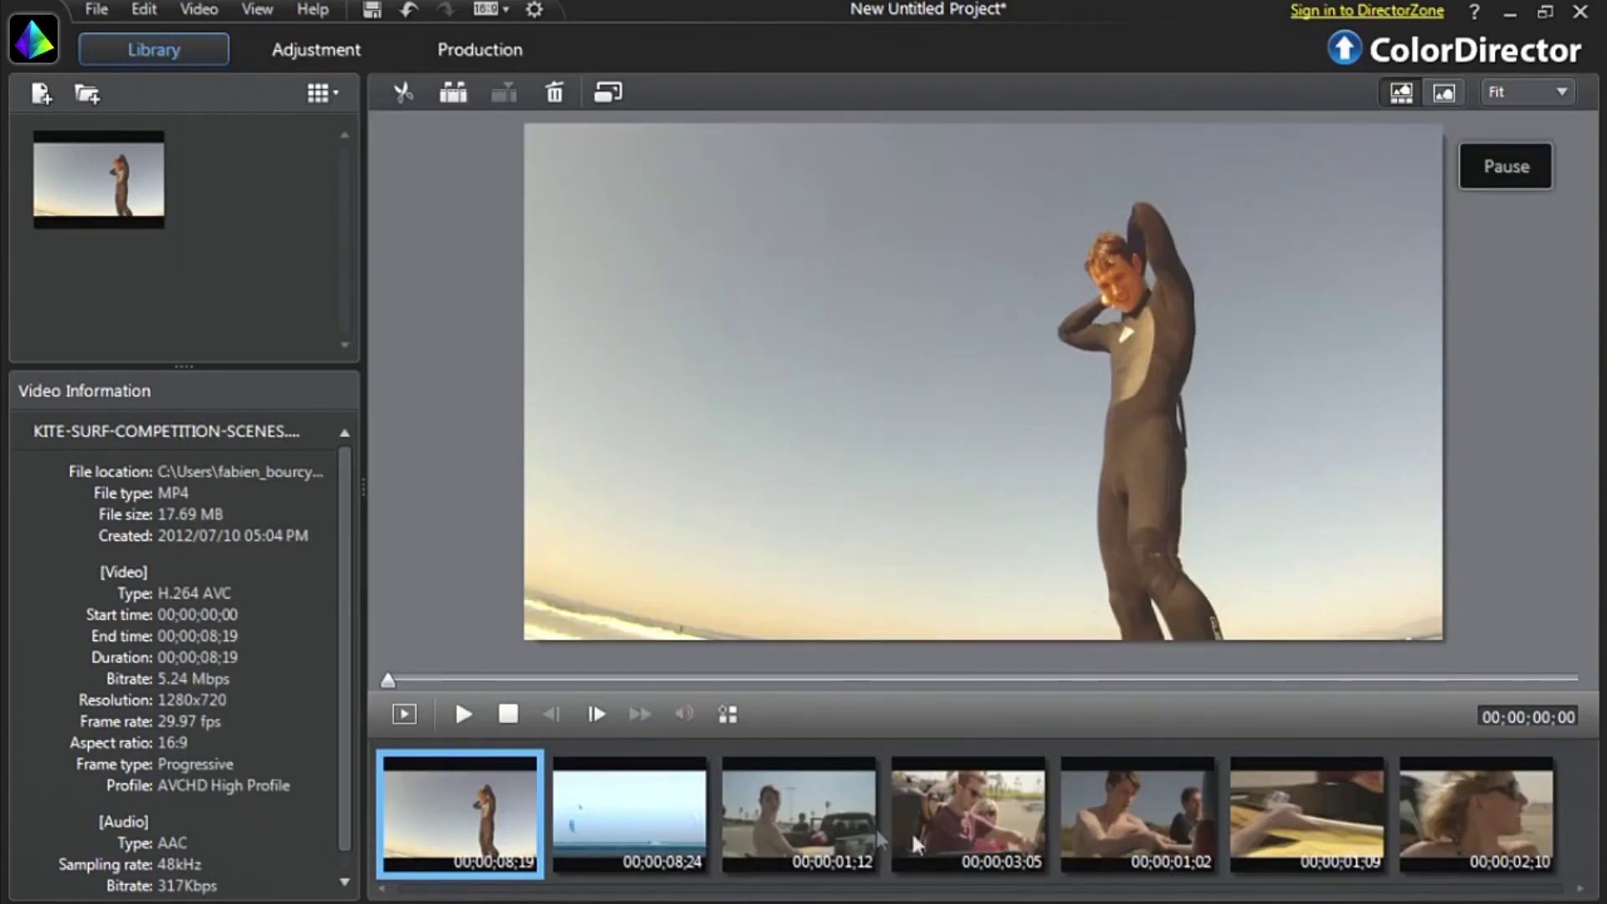